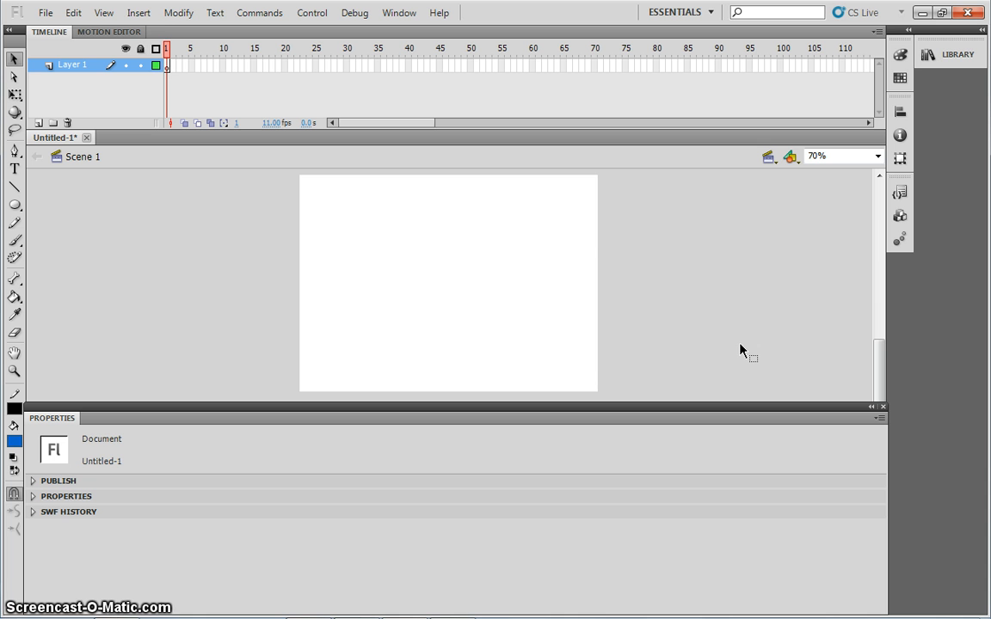
Draw a circle about 121 px wide with a red stroke and yellow fill in the stage's upper-left corner on frame 1.
click(357, 95)
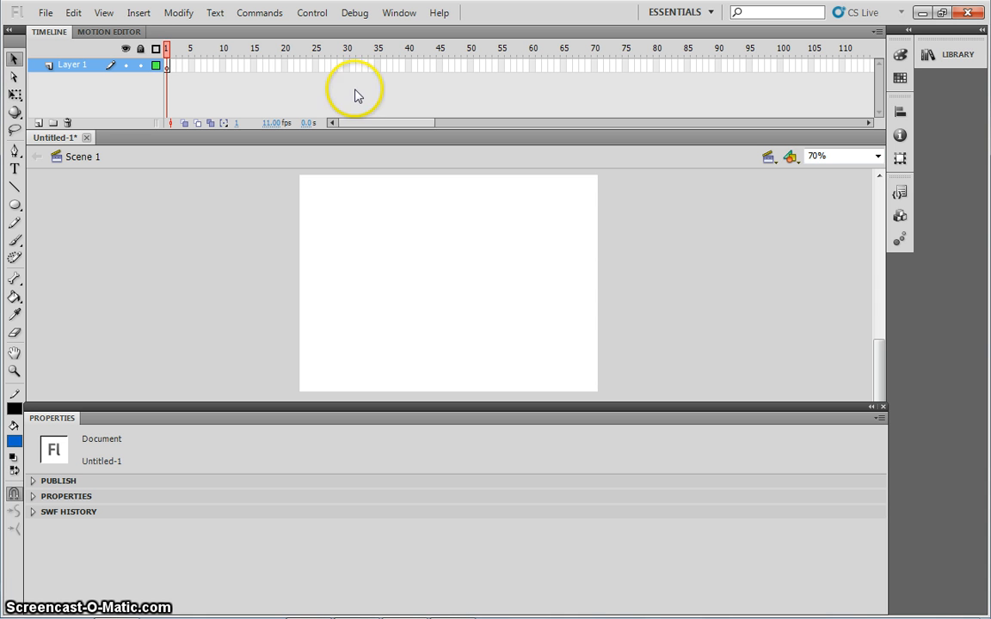
click(168, 66)
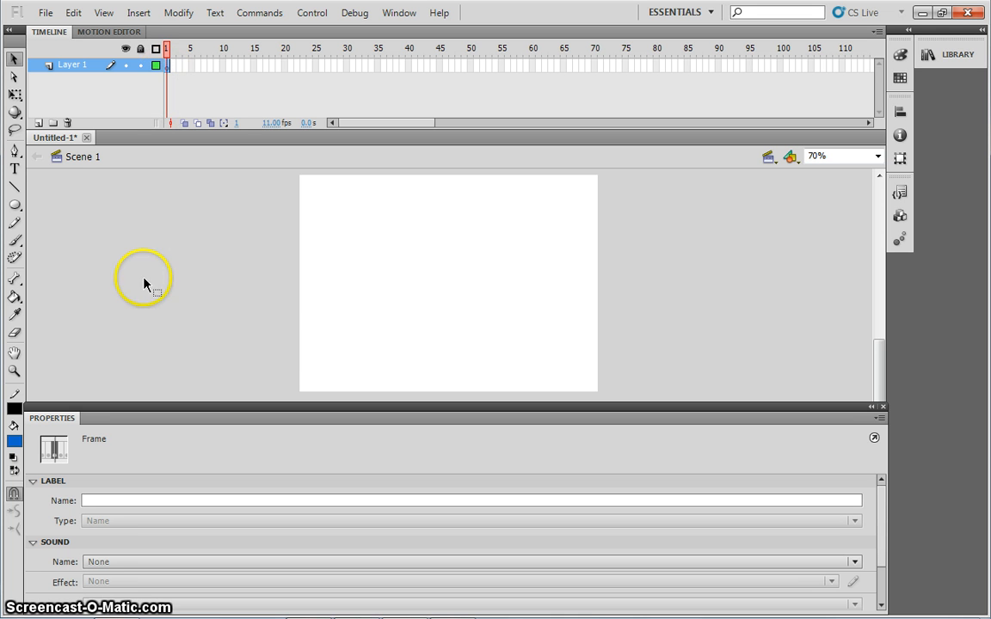
click(15, 206)
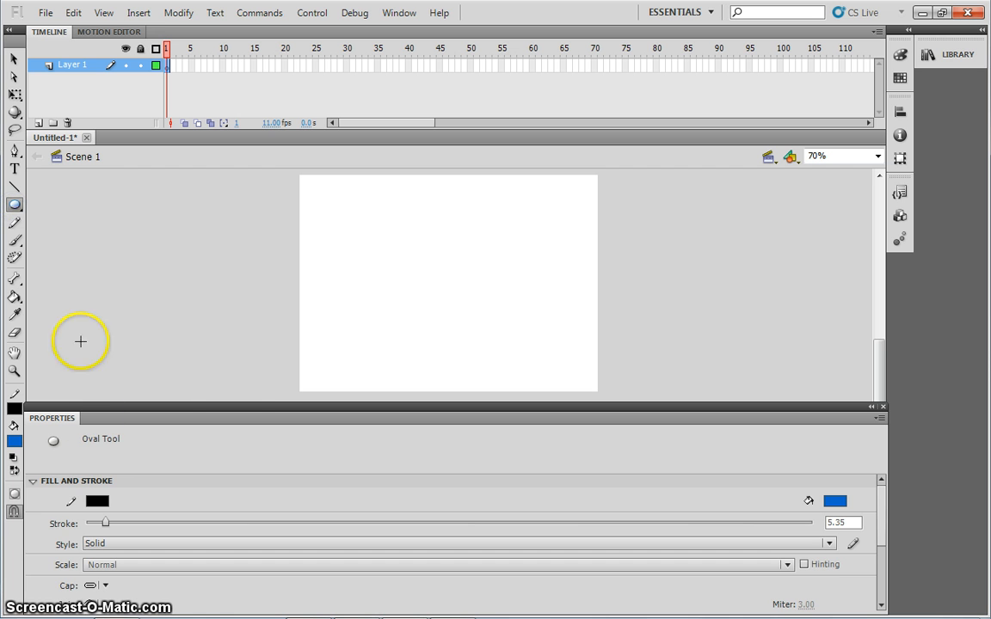
click(99, 499)
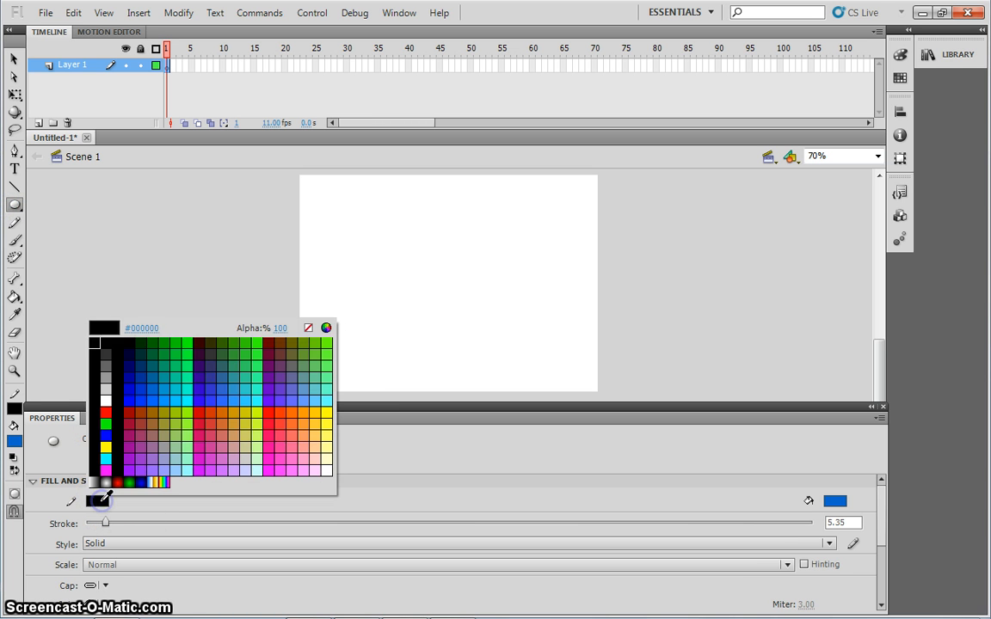
click(272, 412)
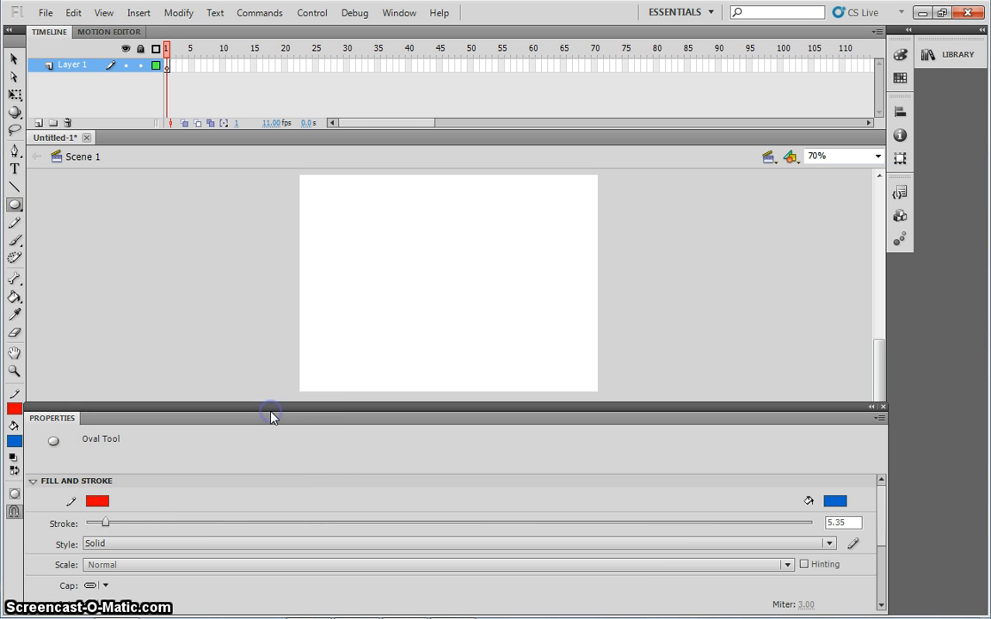
click(835, 501)
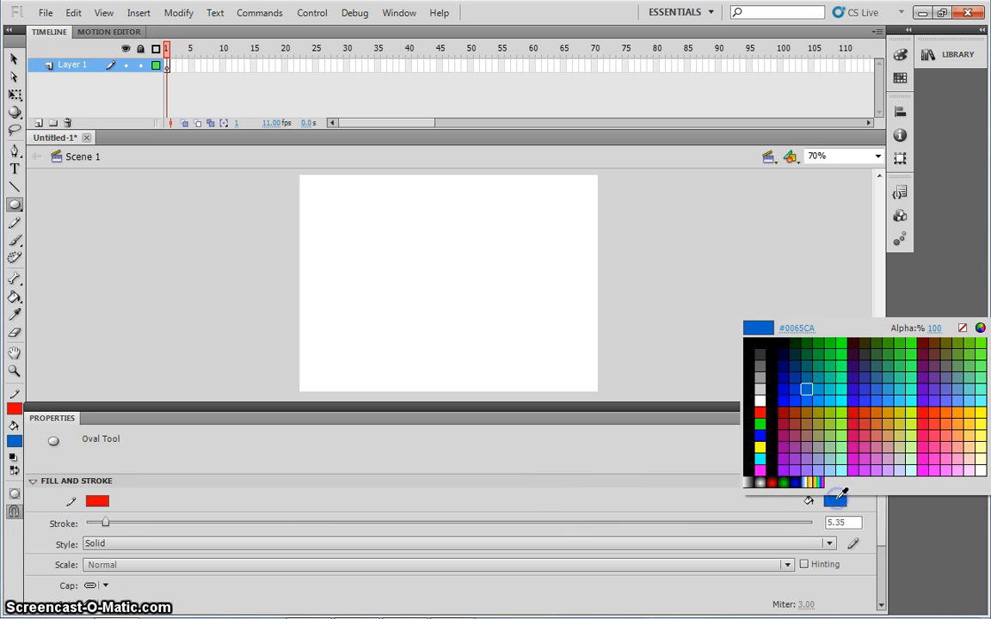
click(983, 404)
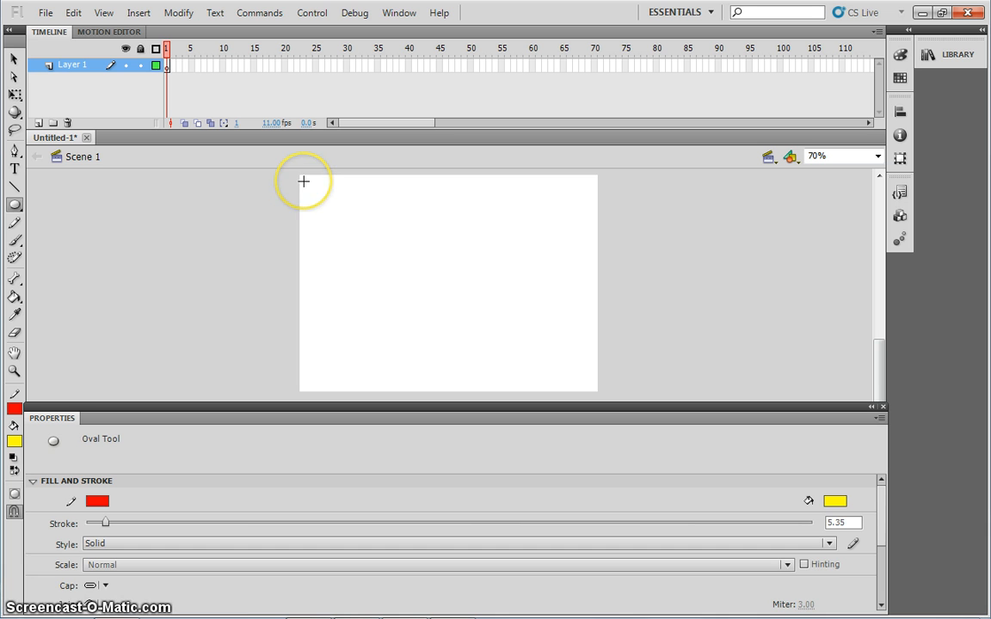
drag(304, 182, 367, 249)
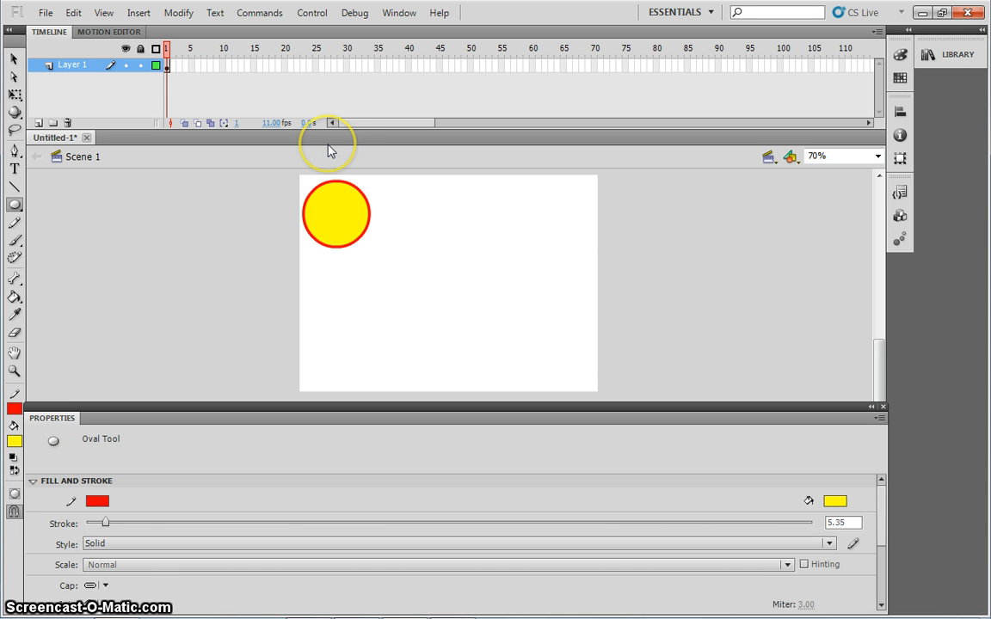
Insert a keyframe at frame 20 of Layer 1 and compare the circle on frames 1 and 20.
click(286, 66)
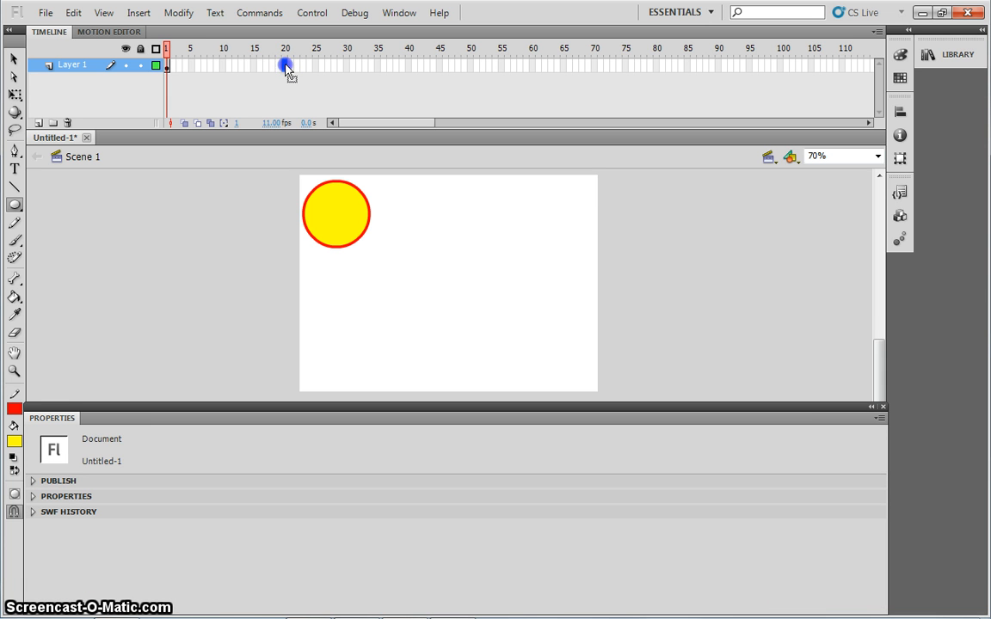
click(286, 66)
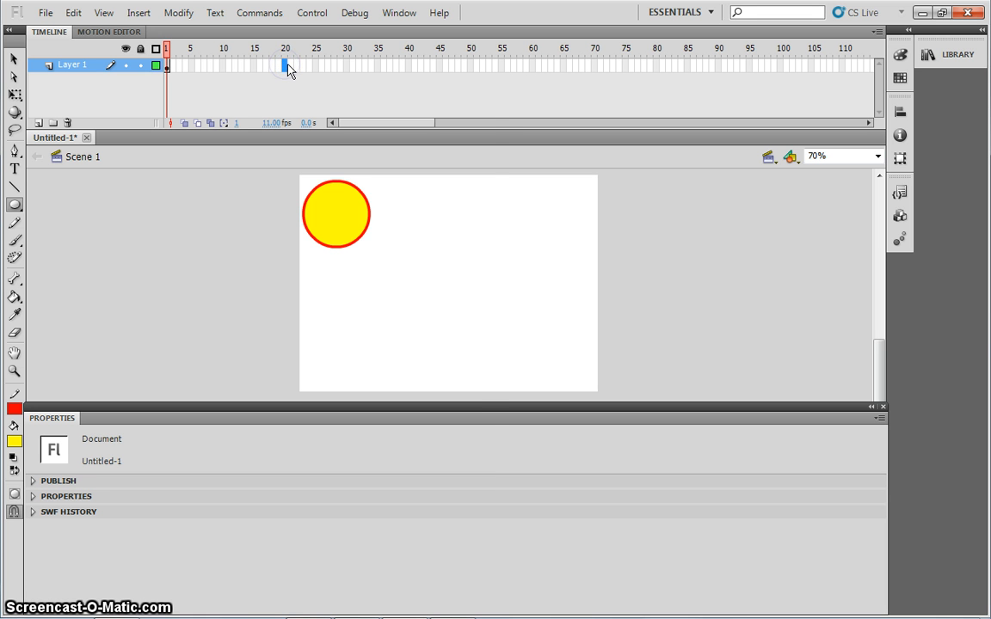
right_click(286, 66)
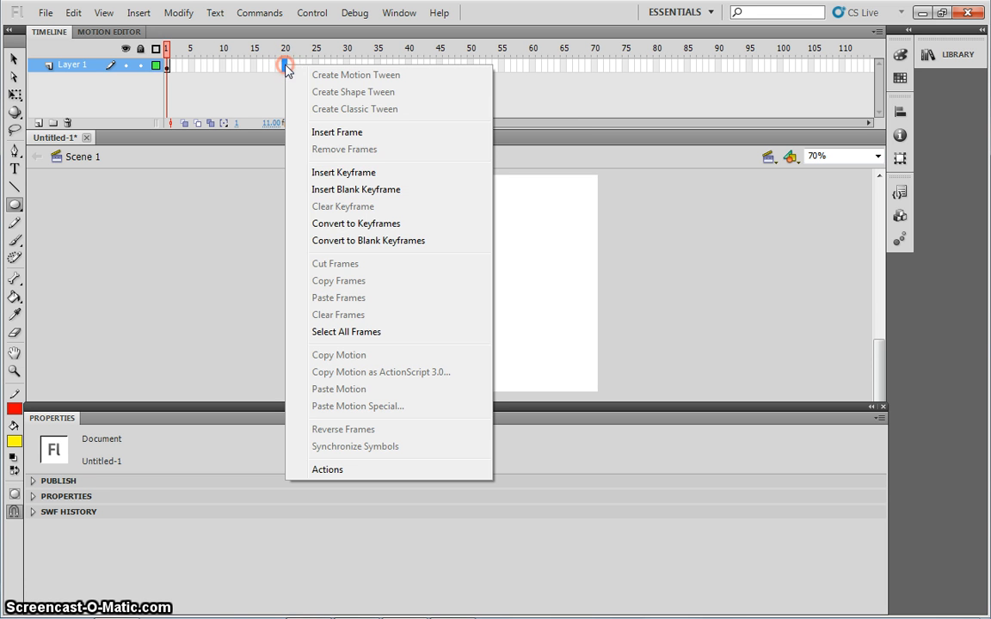
click(340, 172)
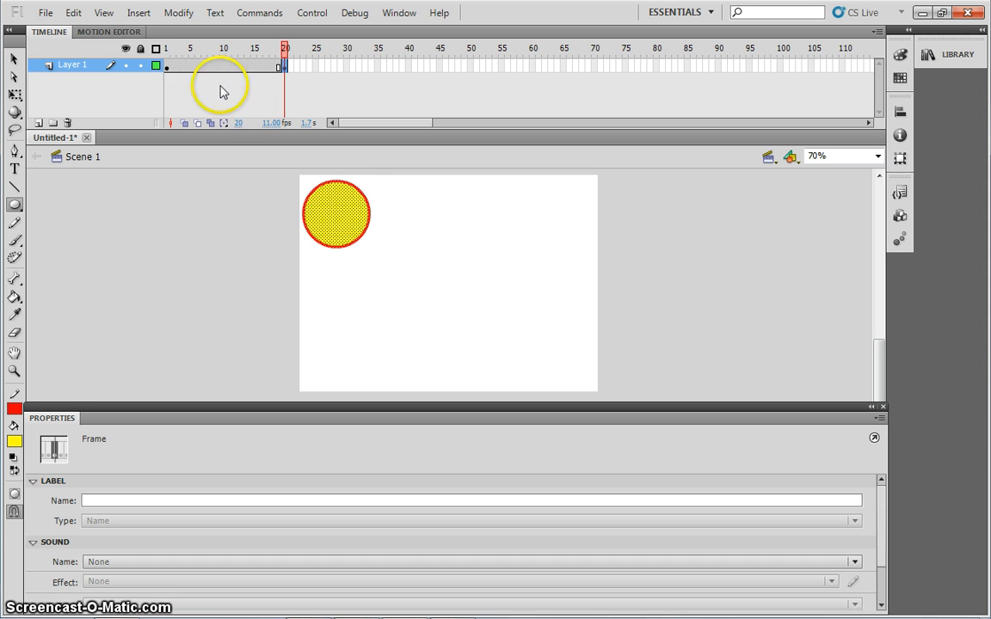
click(169, 50)
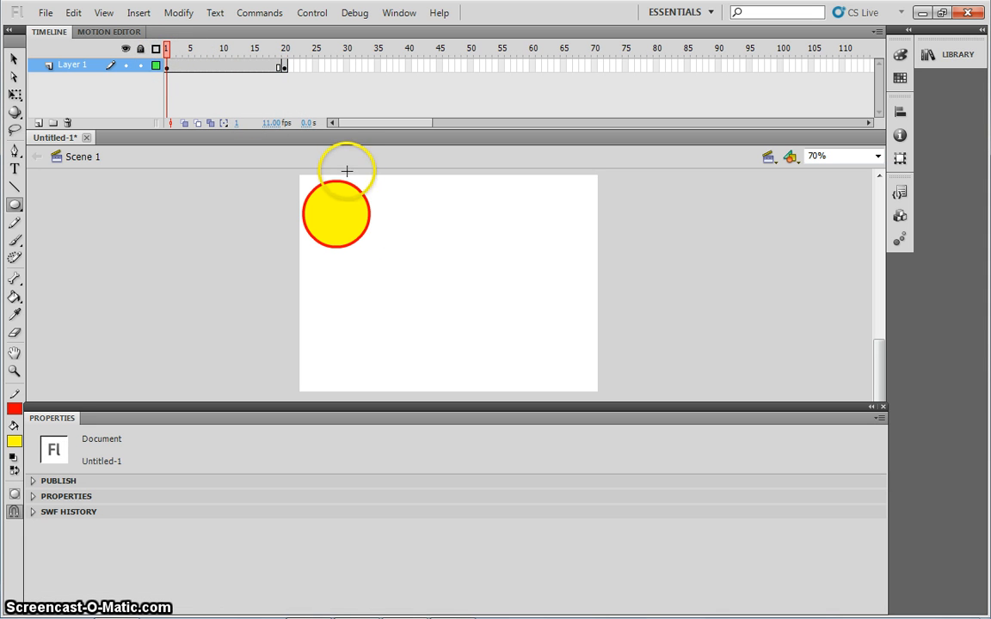
click(285, 54)
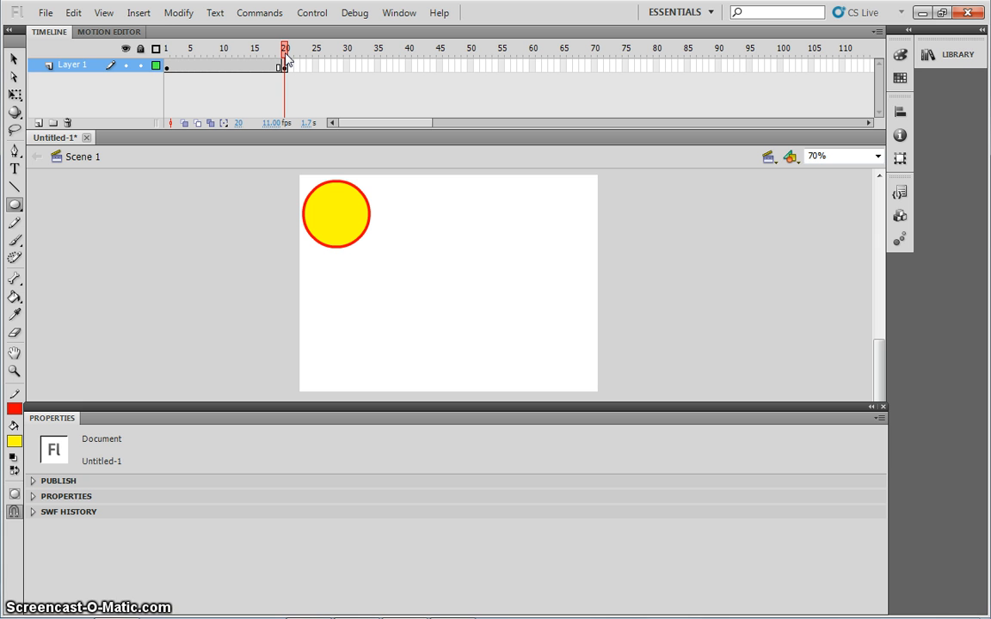
click(166, 68)
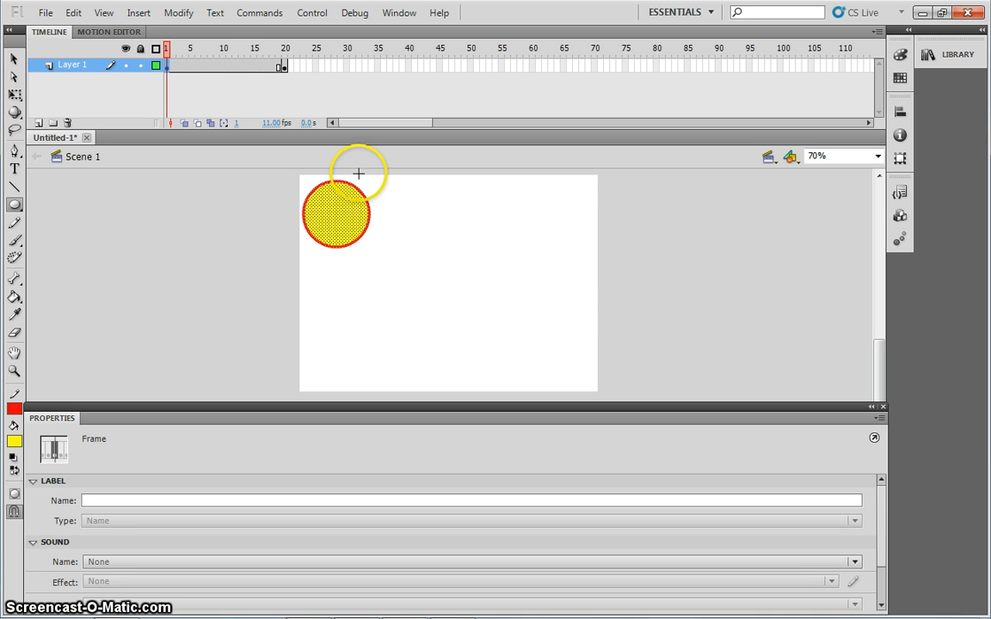
Try moving the circle to the lower-right part of the stage on frame 10, and check frames 1 and 19.
click(222, 67)
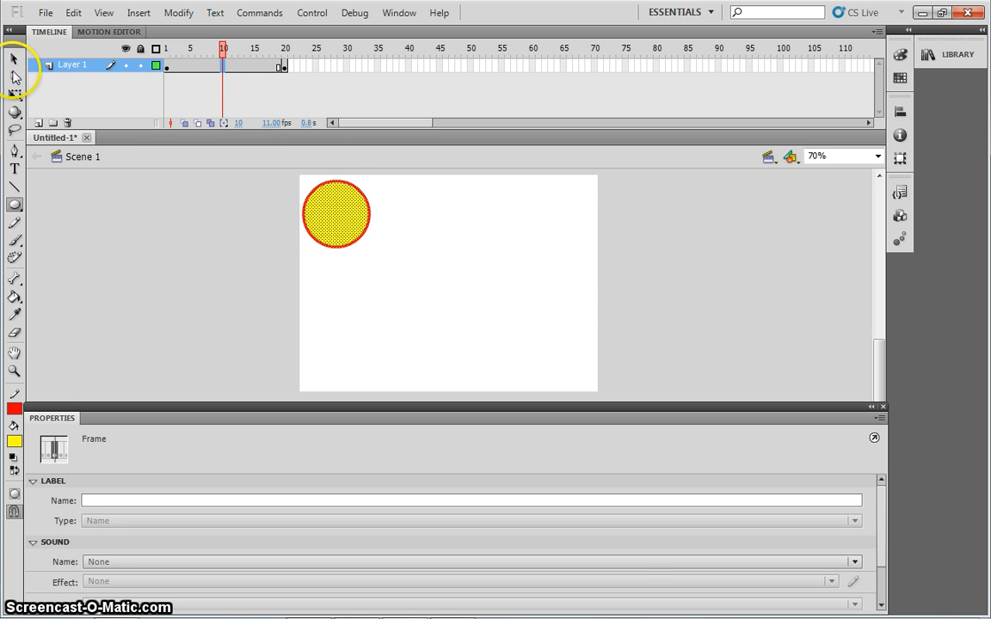
click(14, 59)
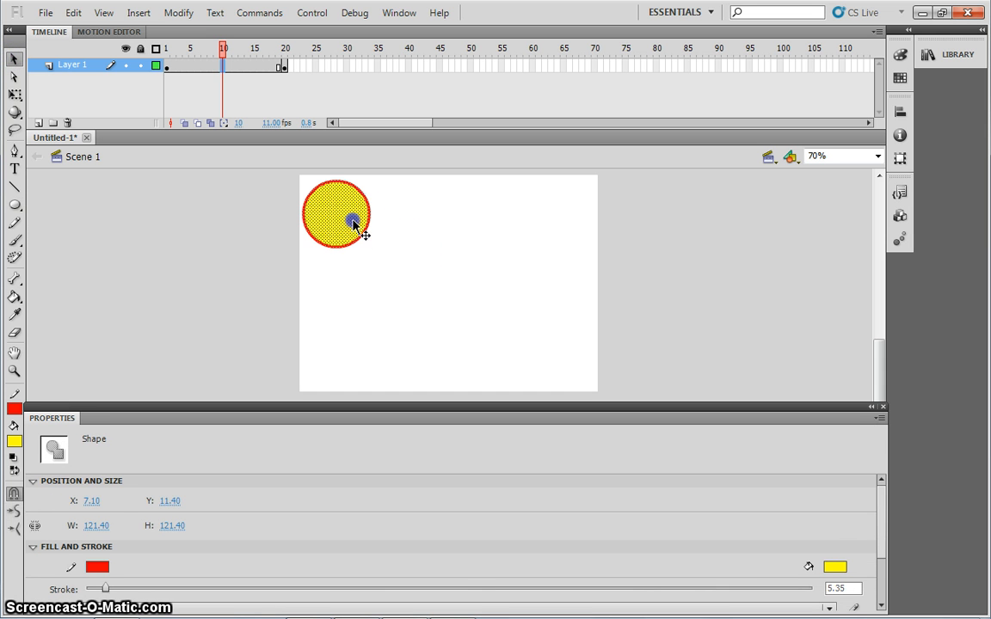
drag(353, 222, 544, 337)
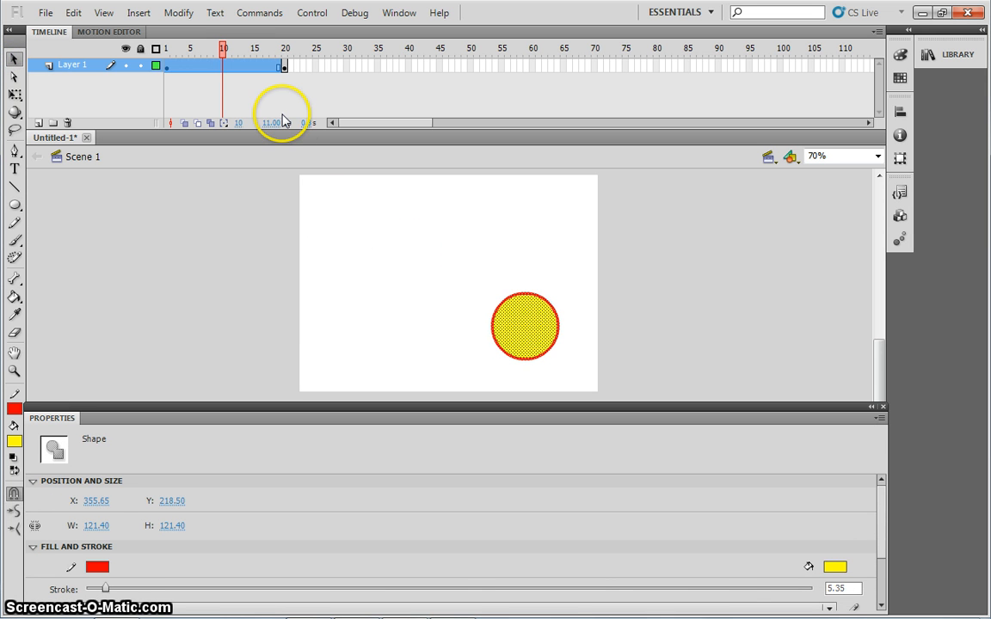
click(166, 48)
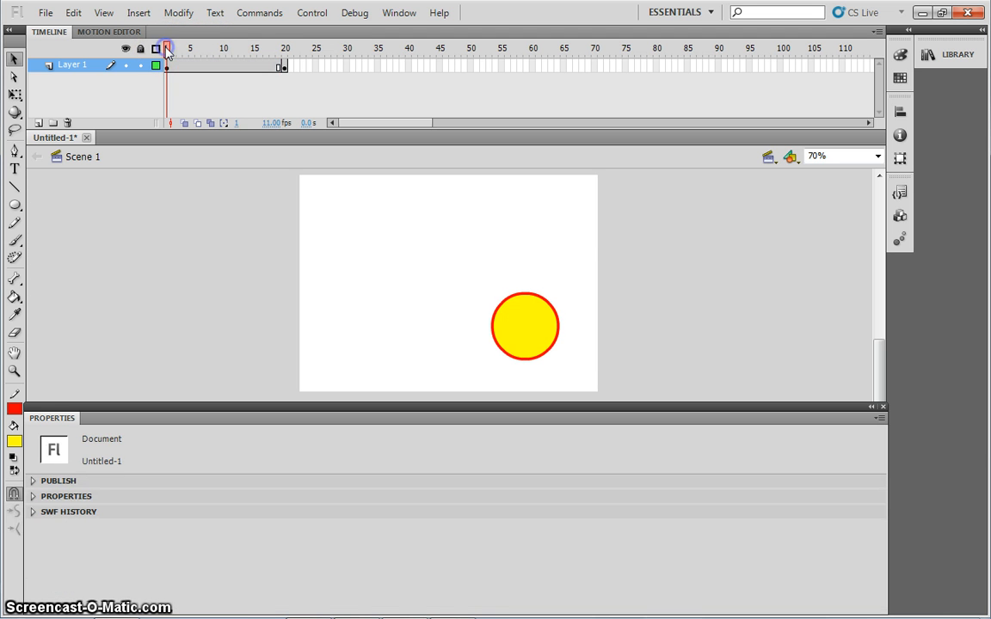
click(278, 49)
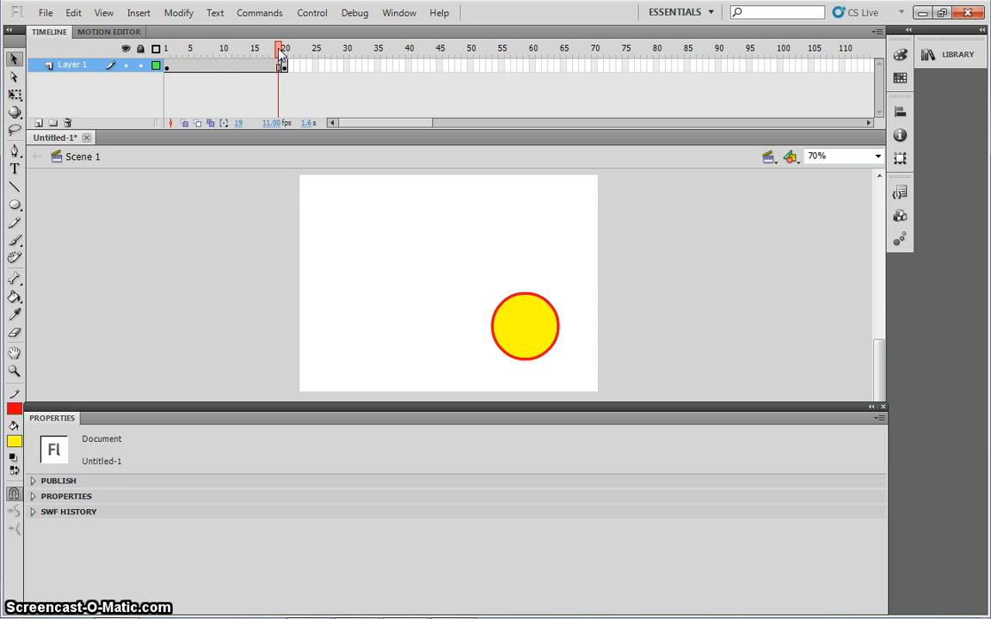
Move the circle on frame 1 back to the stage's upper-left corner, at about X 20, Y 11.
click(168, 49)
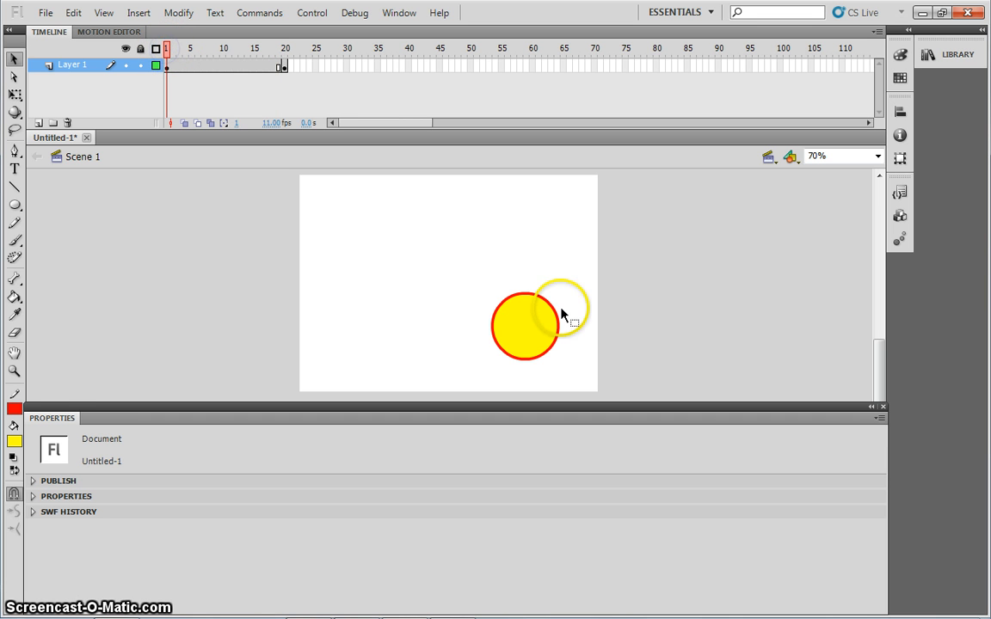
mouse_move(465, 260)
mouse_down()
mouse_move(606, 401)
mouse_move(463, 263)
mouse_up()
drag(545, 327, 365, 212)
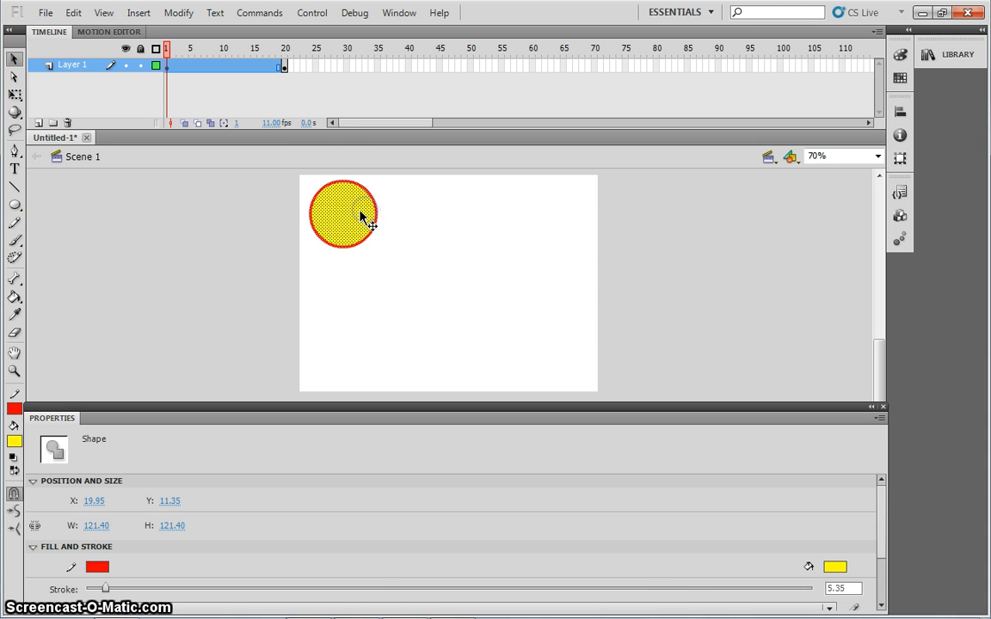
Move the circle on keyframe 20 to the stage's lower-right corner, about X 407, Y 259, and scrub frames 1 to 20.
click(285, 67)
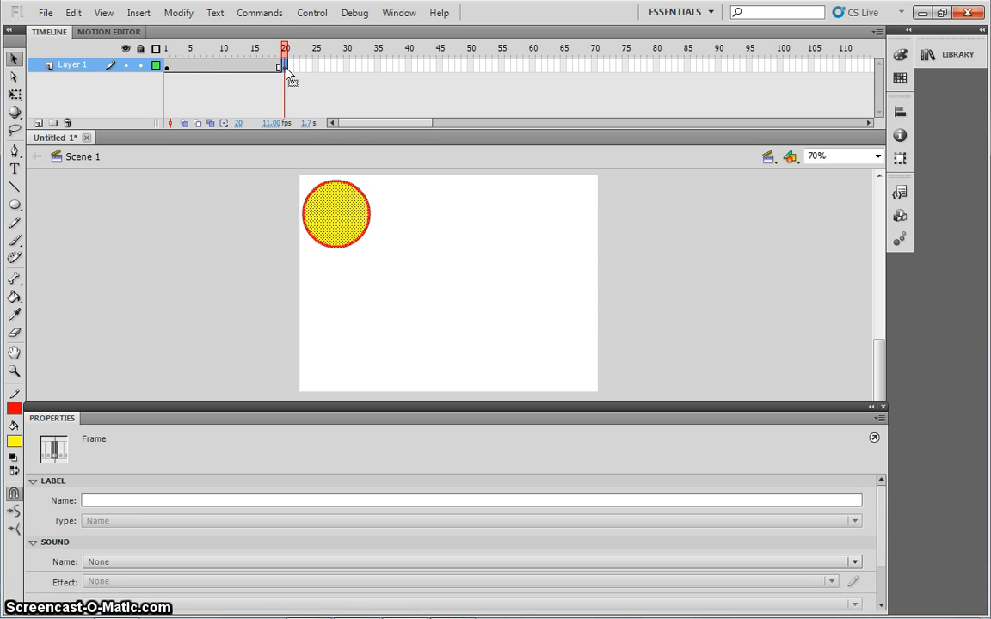
drag(316, 202, 568, 360)
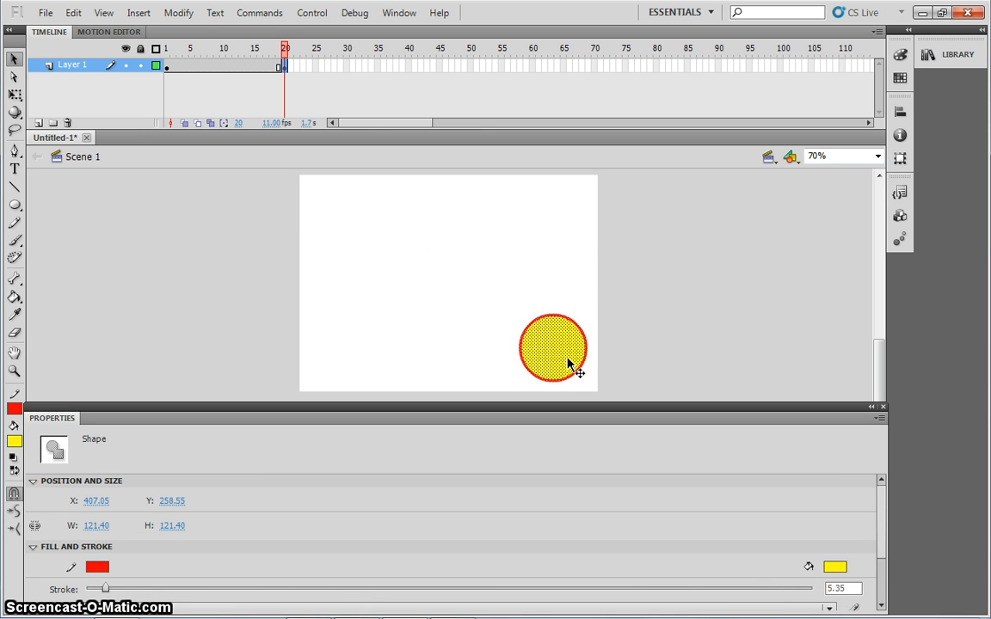
click(168, 50)
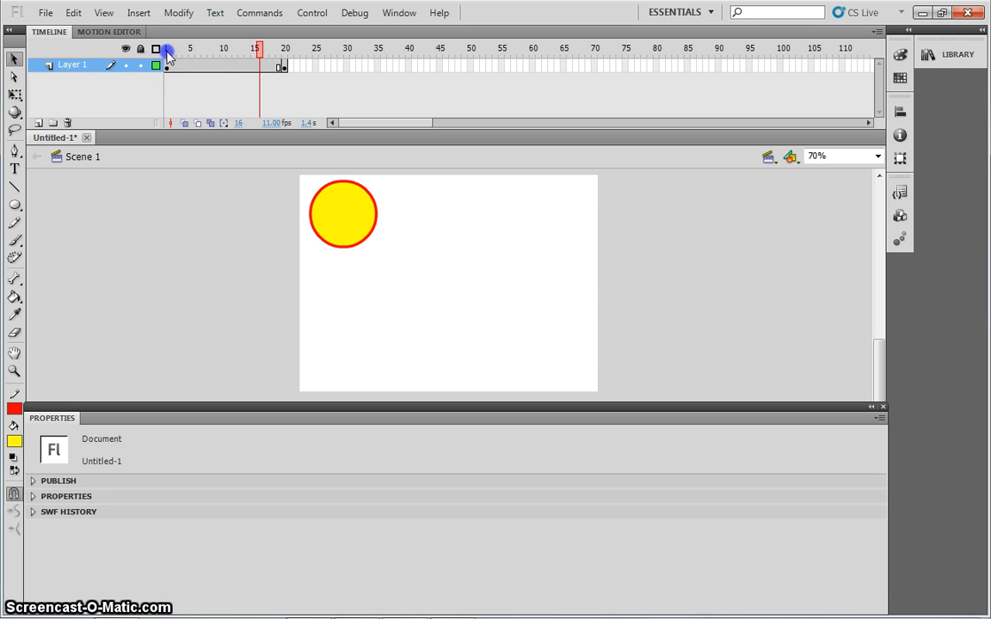
drag(168, 53, 276, 59)
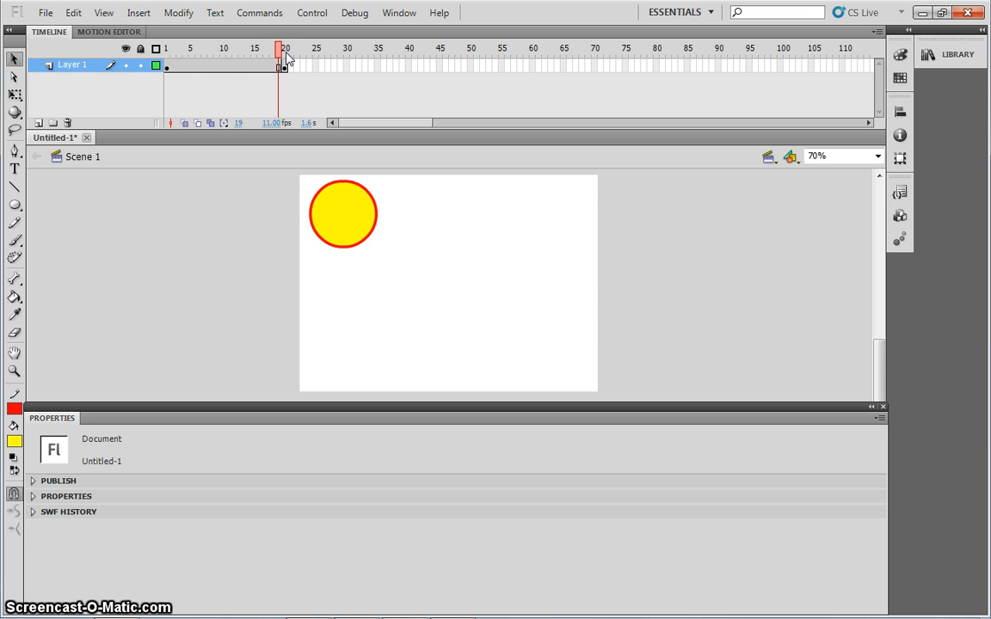
click(286, 53)
click(287, 71)
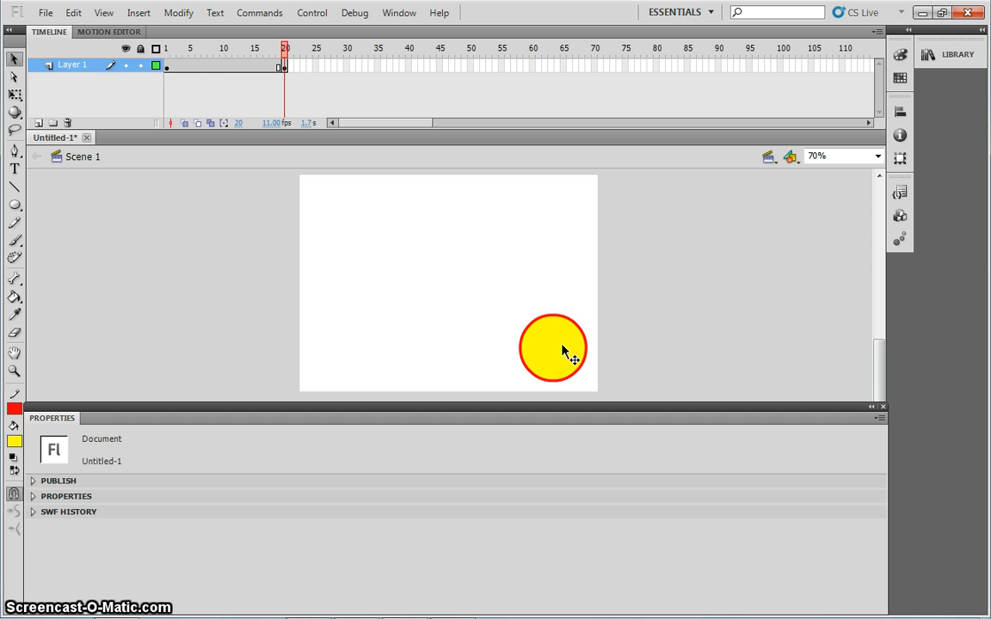
Create a shape tween from keyframe 1 to keyframe 20 and preview the circle's movement by scrubbing the timeline.
click(170, 67)
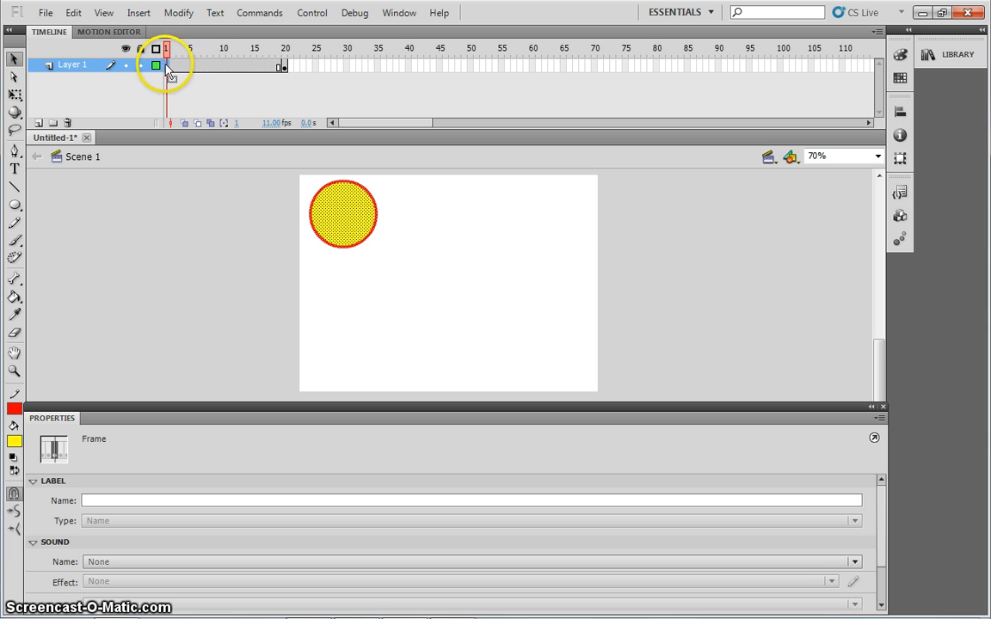
right_click(170, 71)
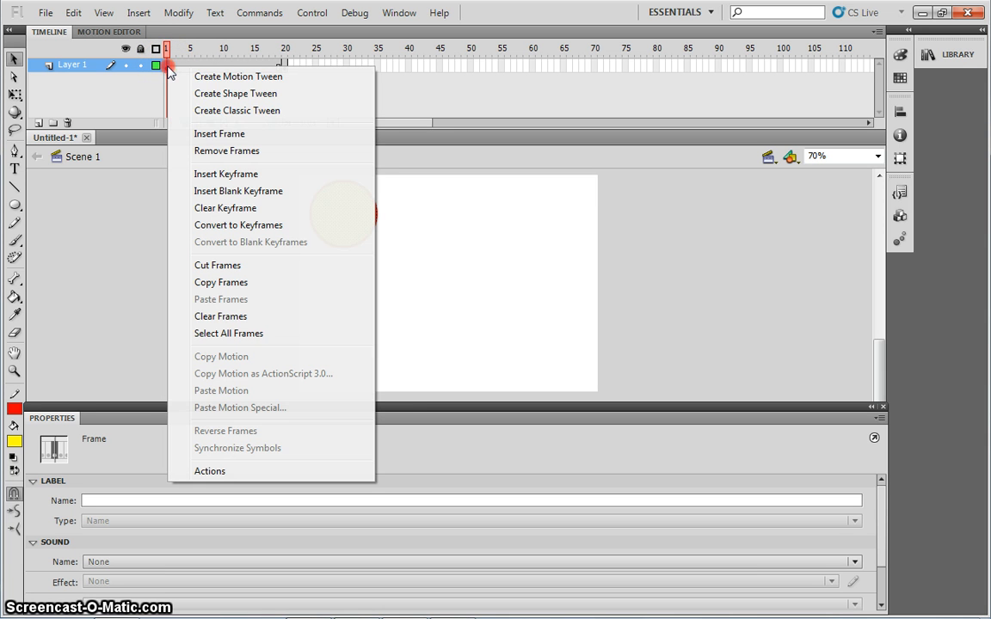
click(249, 95)
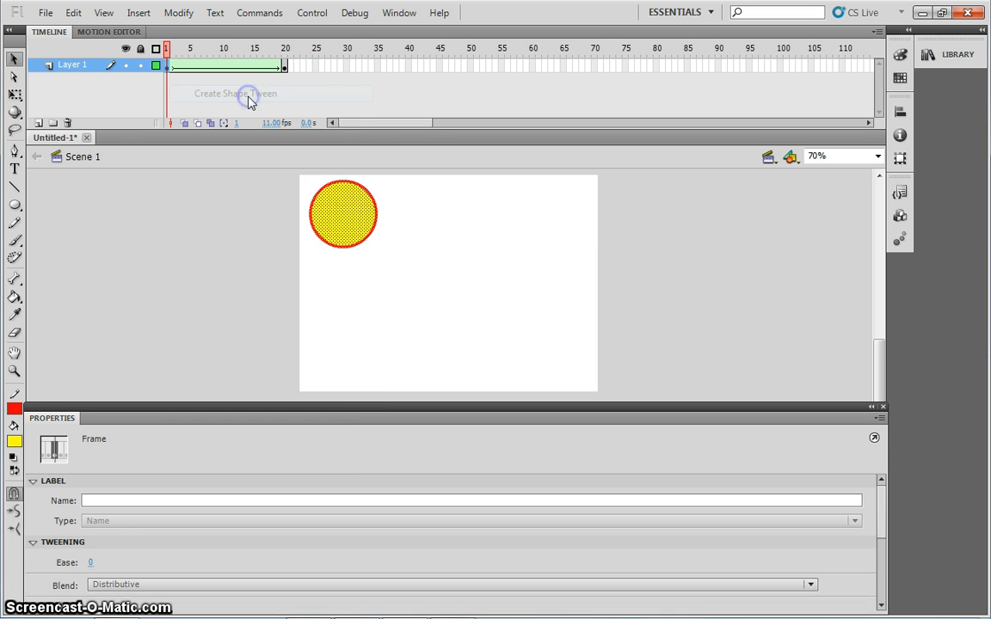
drag(197, 78, 174, 69)
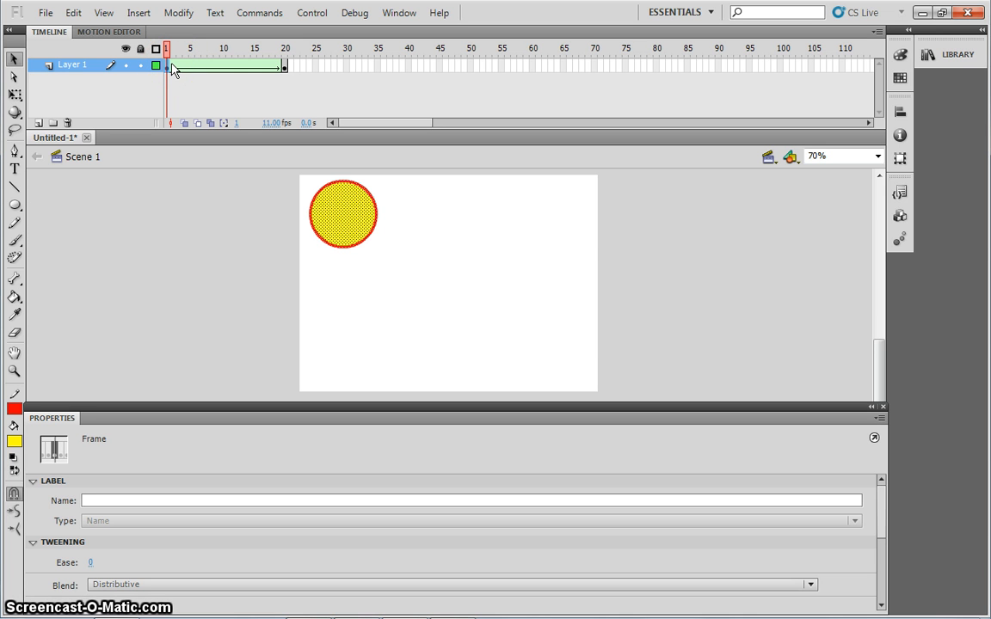
drag(172, 69, 277, 69)
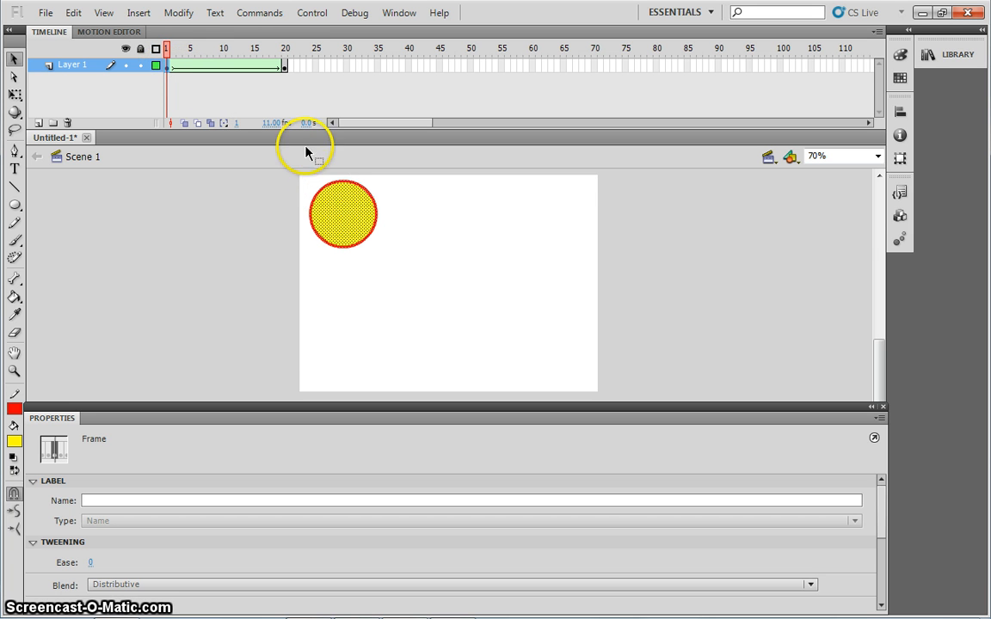
click(285, 49)
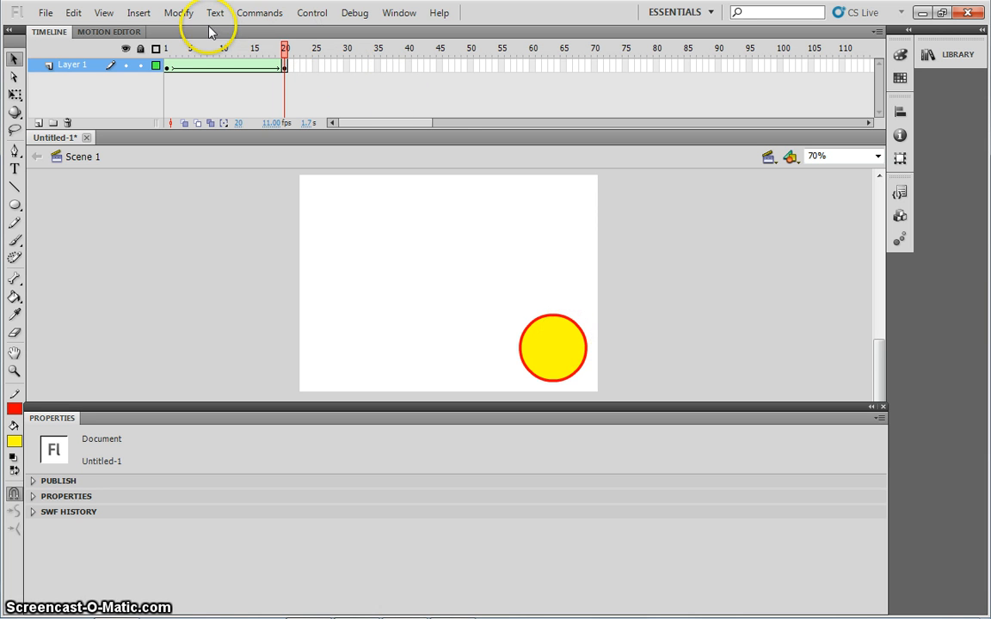
click(167, 49)
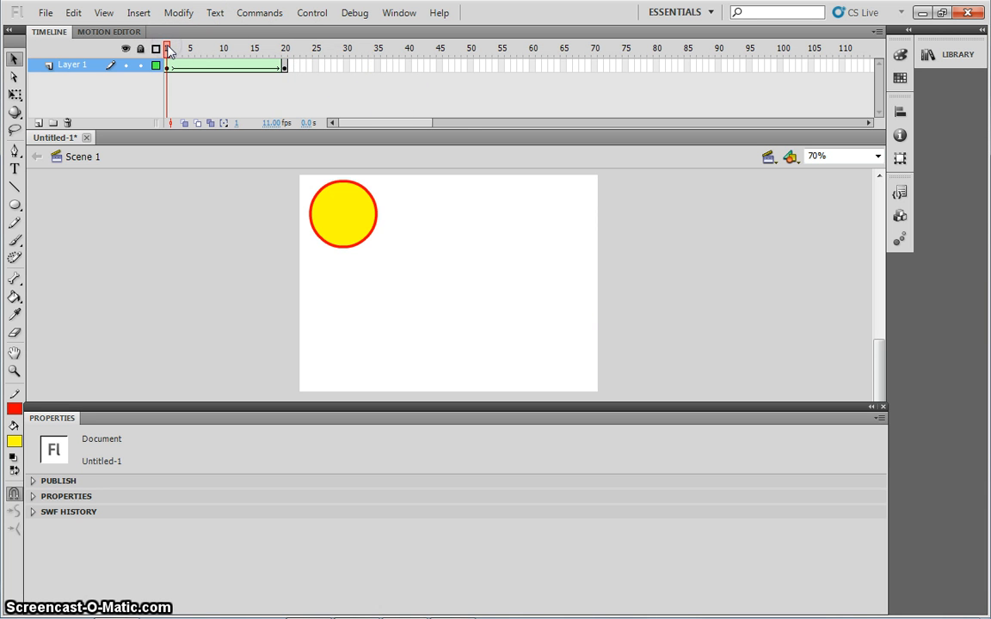
drag(168, 50, 274, 60)
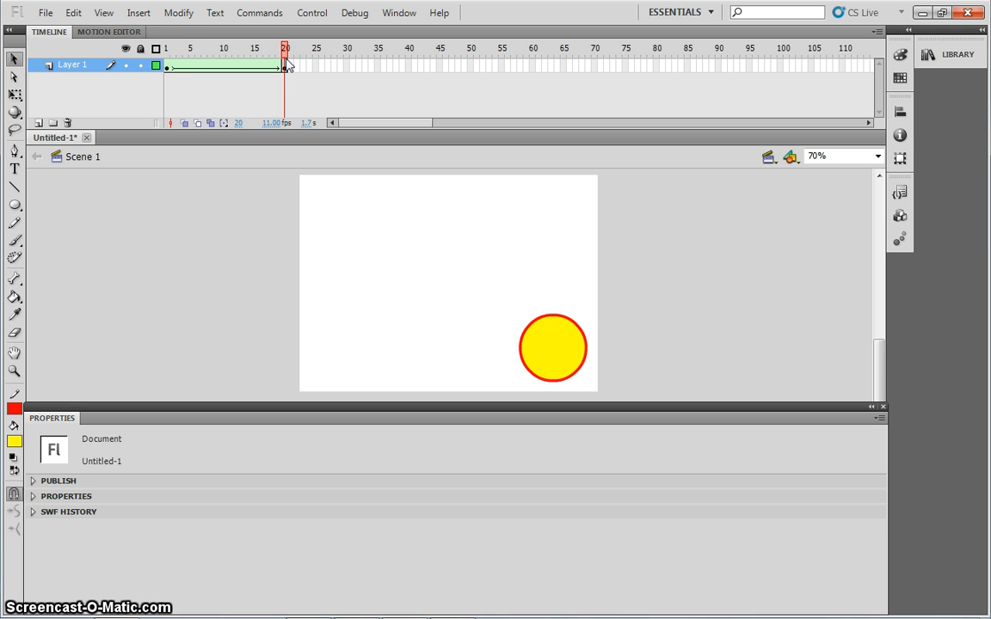
Delete the circle on keyframe 20 and check frame 1 against it.
click(164, 50)
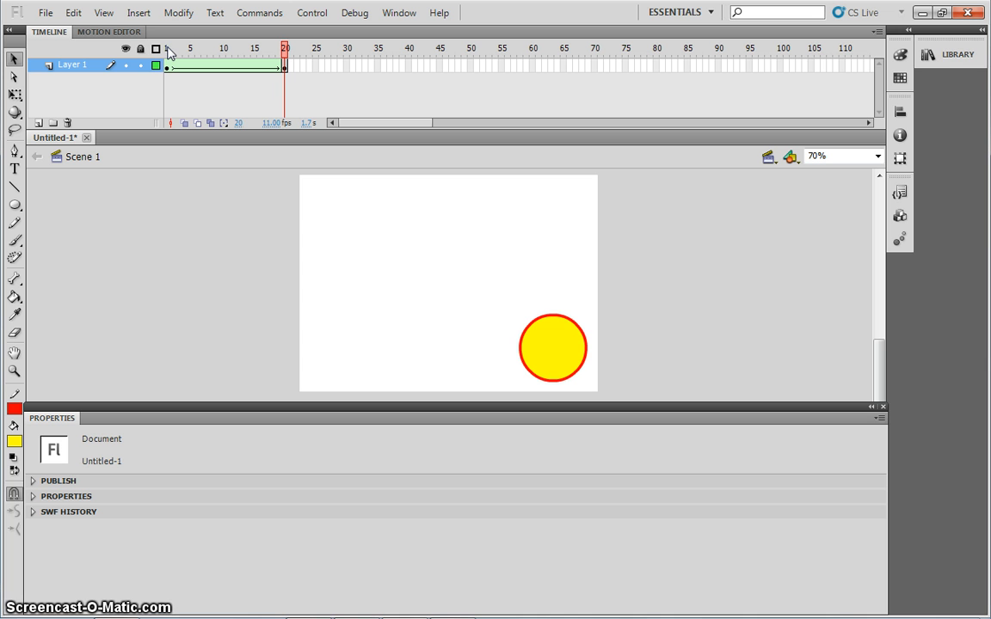
click(167, 49)
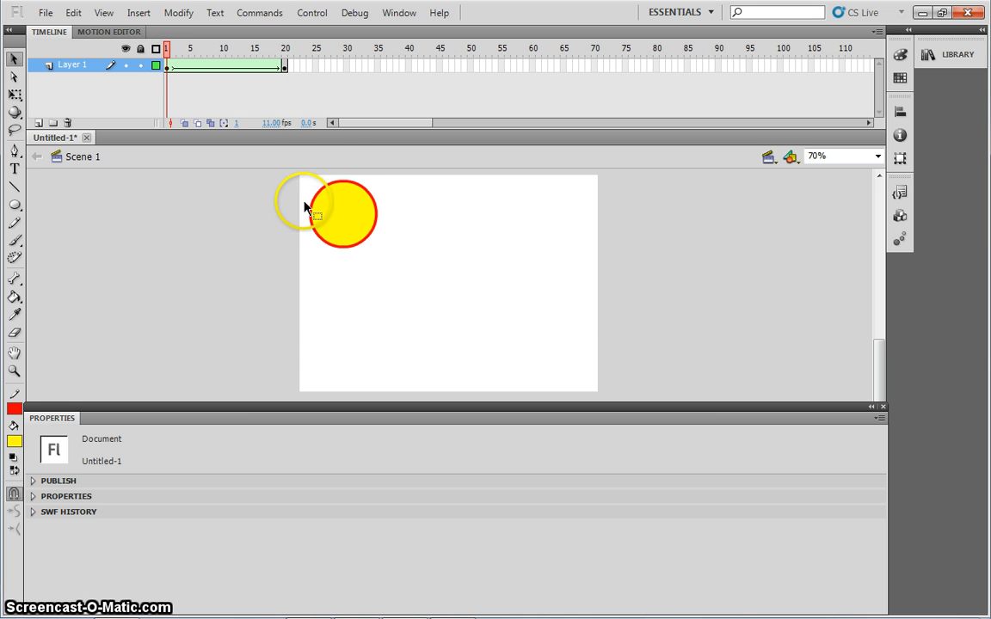
click(285, 50)
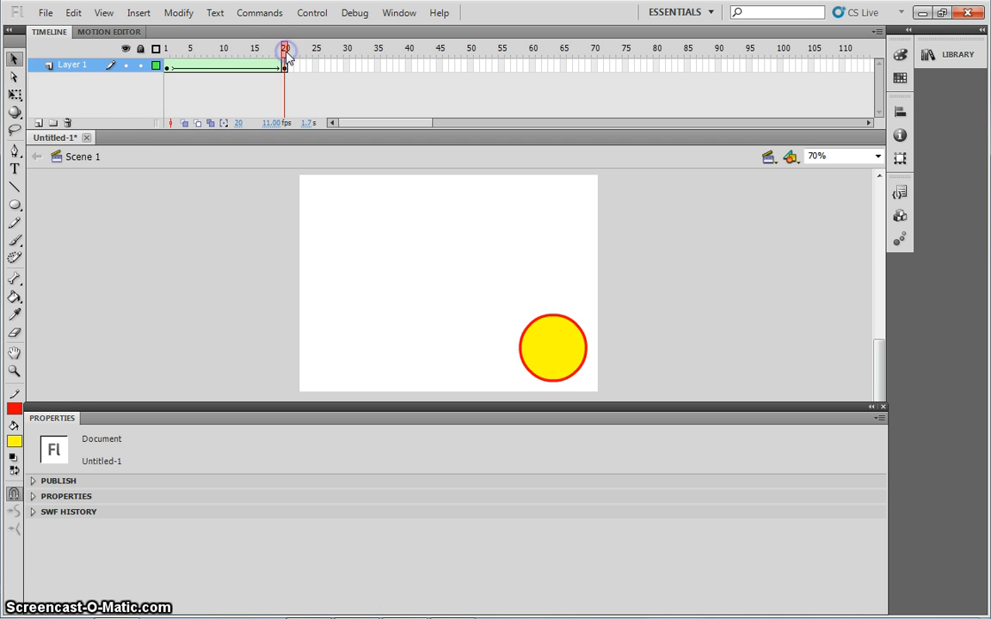
drag(490, 293, 613, 391)
key(Delete)
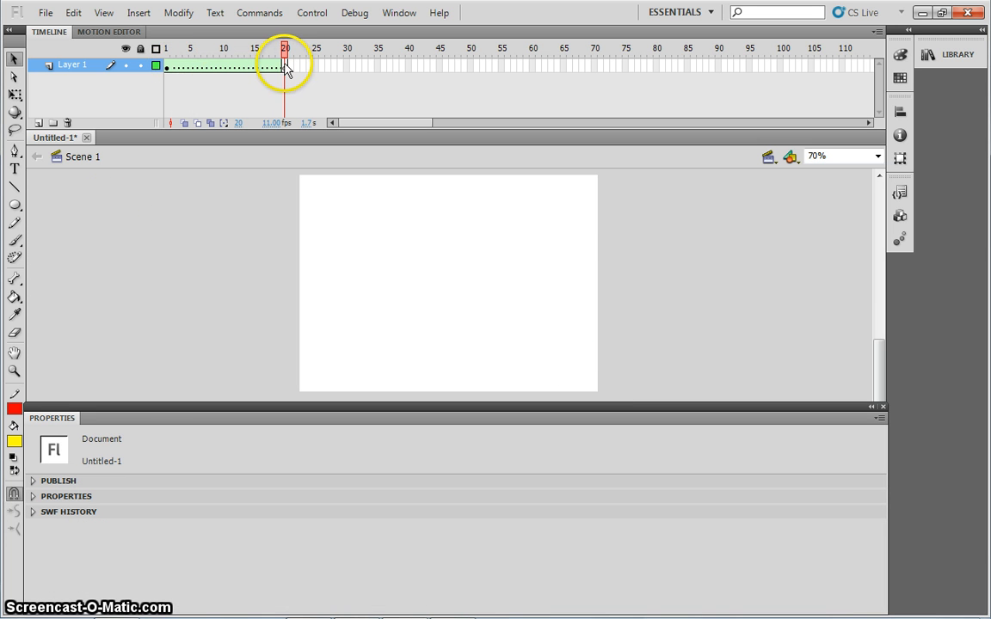
click(167, 50)
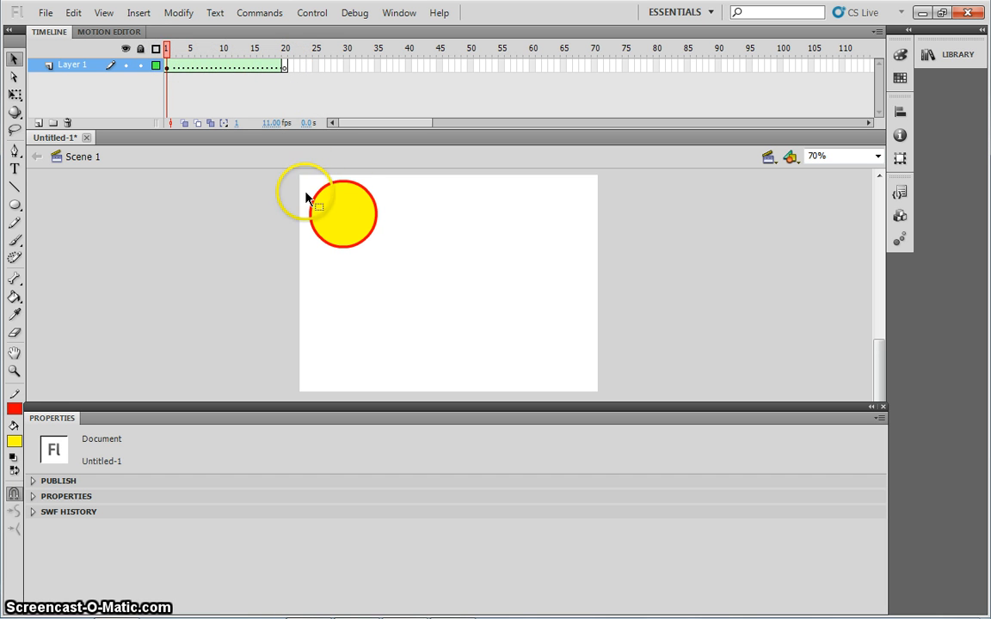
Draw a rectangle with a purple stroke and green fill in the stage's lower-right corner on keyframe 20.
click(285, 51)
click(285, 66)
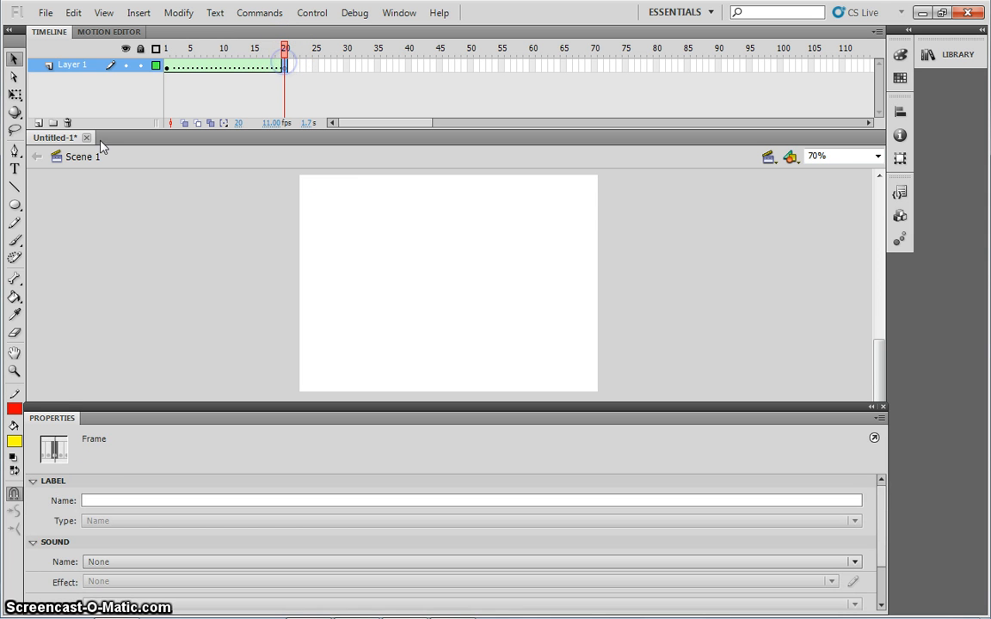
click(14, 206)
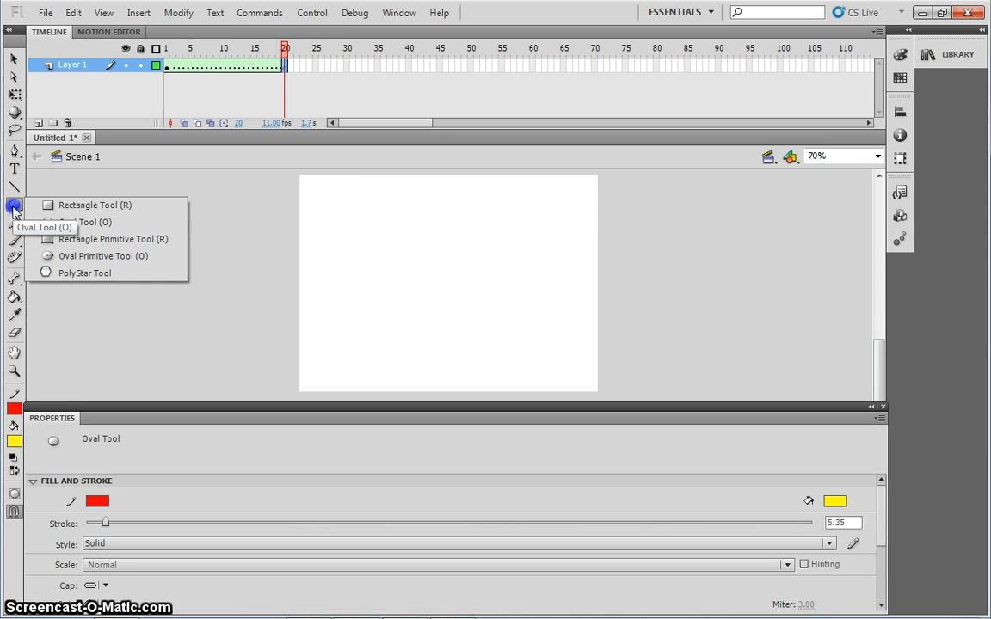
click(15, 210)
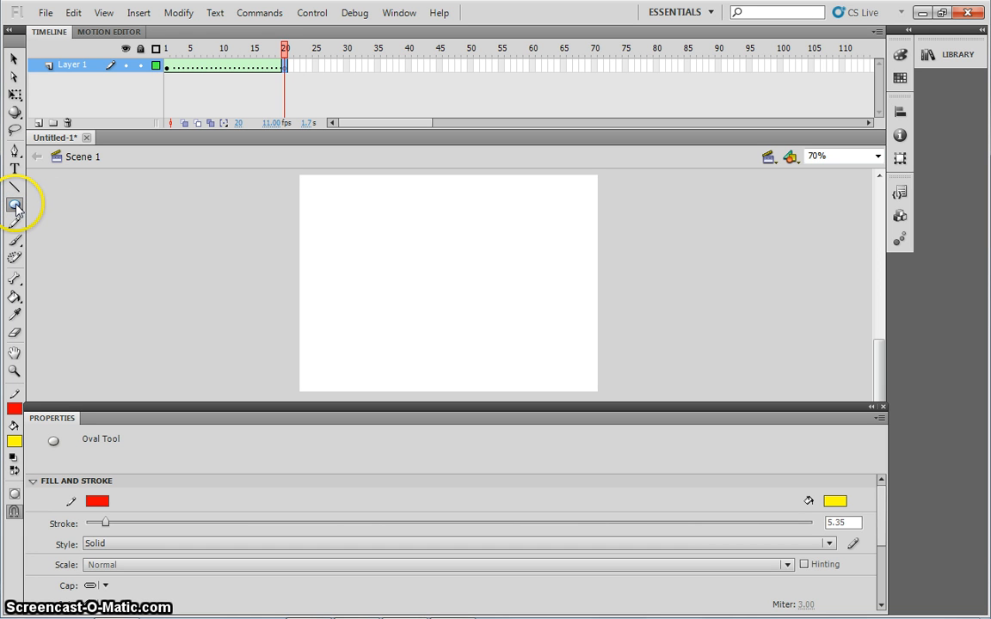
click(14, 208)
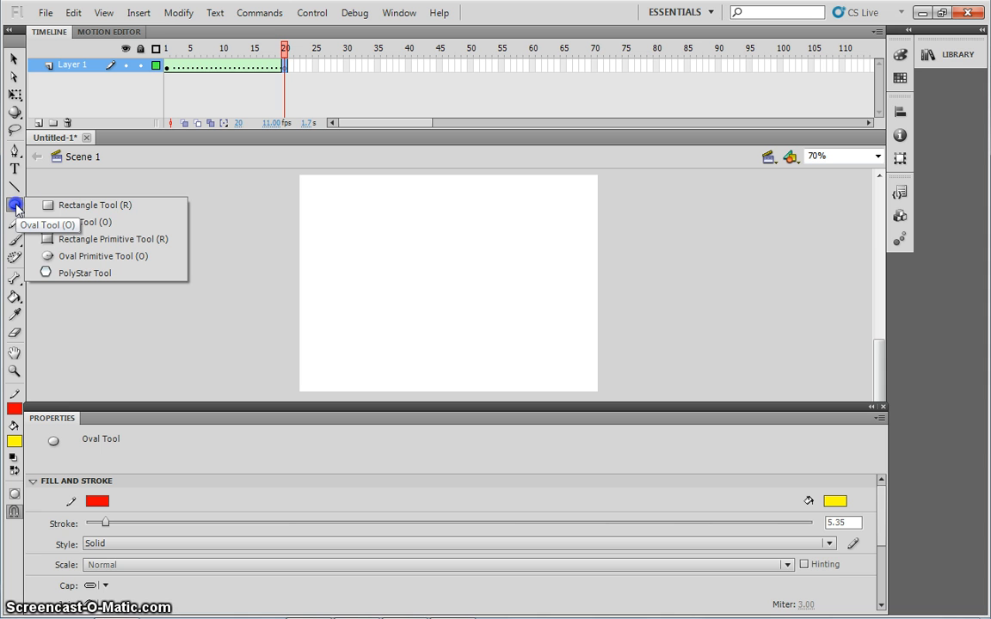
drag(16, 209, 58, 210)
click(99, 501)
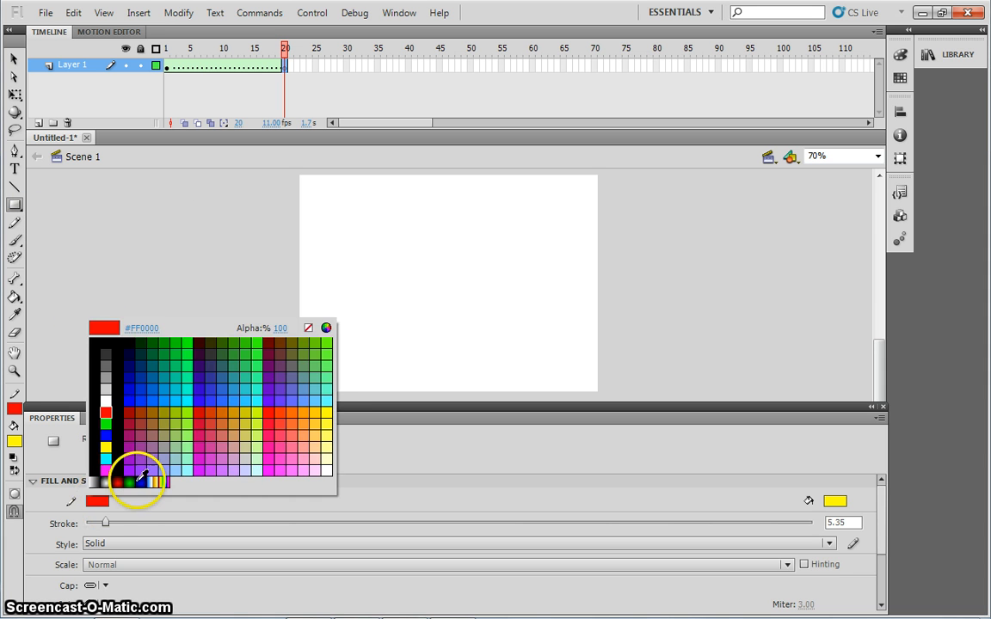
click(270, 398)
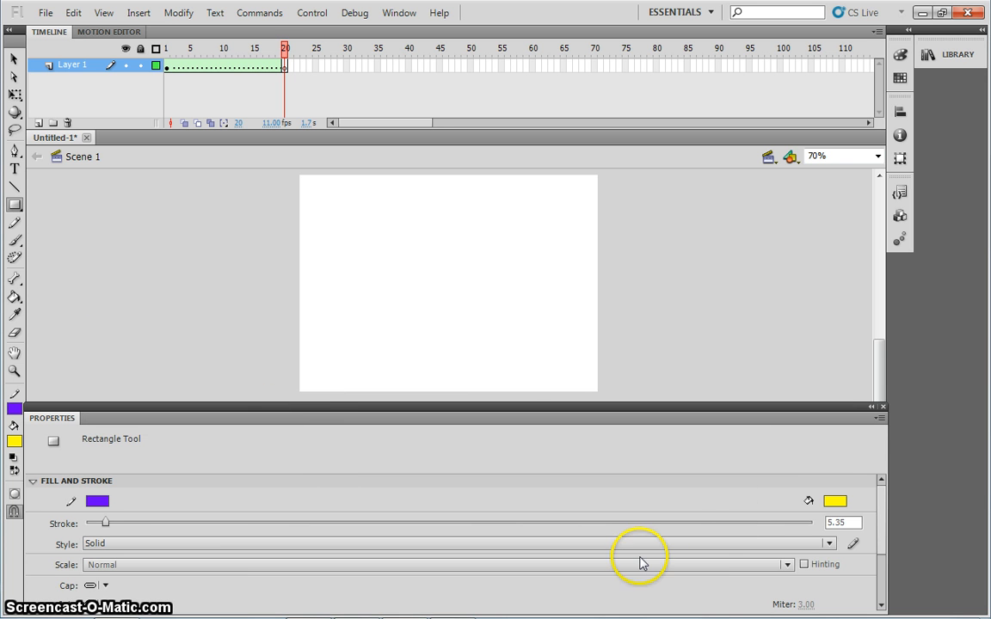
click(833, 501)
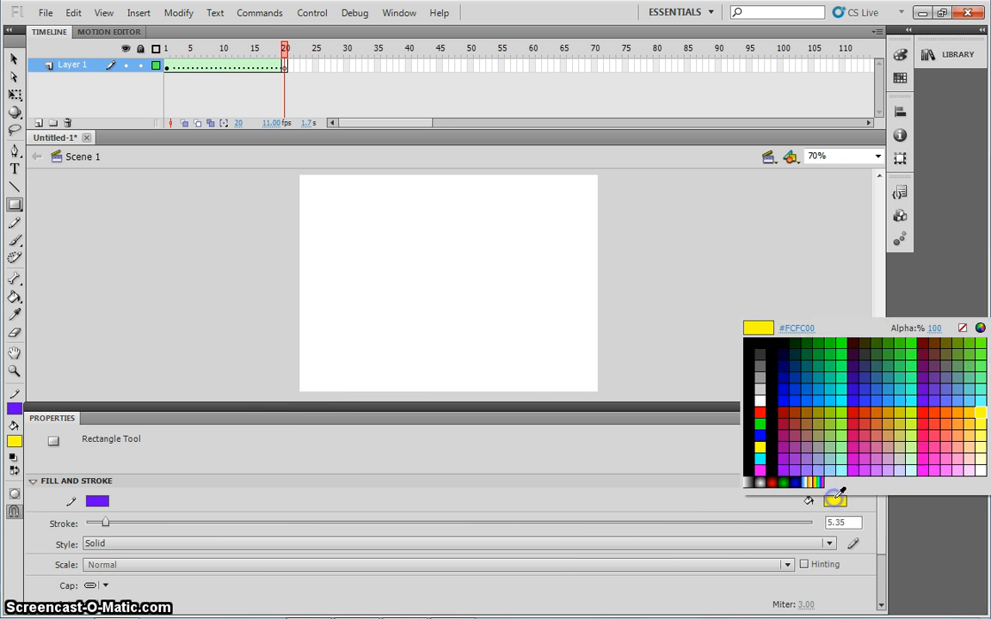
click(906, 342)
mouse_move(514, 327)
mouse_down()
mouse_move(563, 348)
mouse_move(591, 382)
mouse_up()
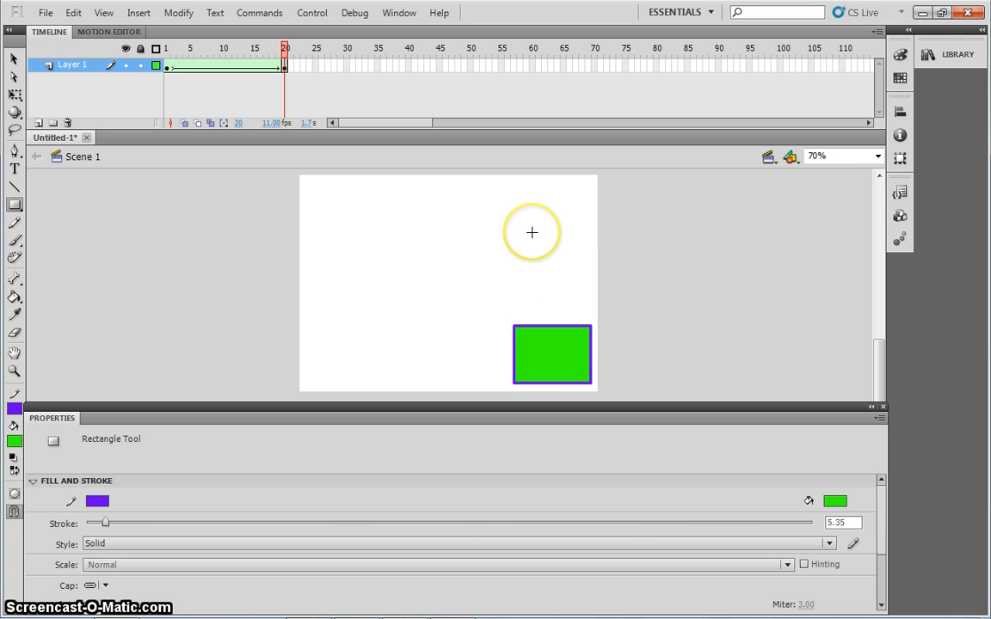
Compare frames 1 and 20 and scrub between them to preview the circle morphing into the rectangle.
click(168, 52)
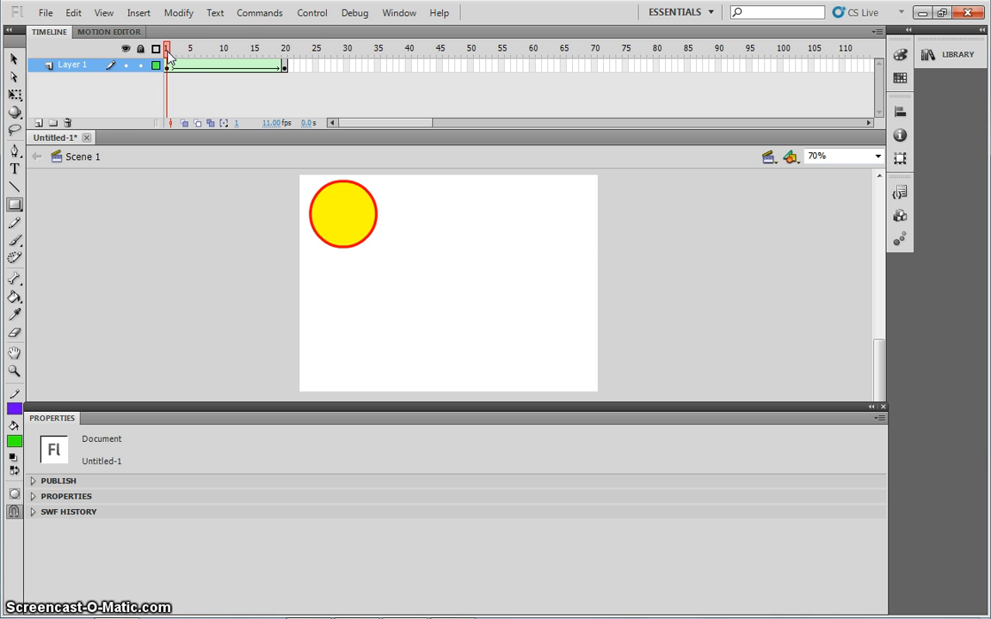
click(286, 52)
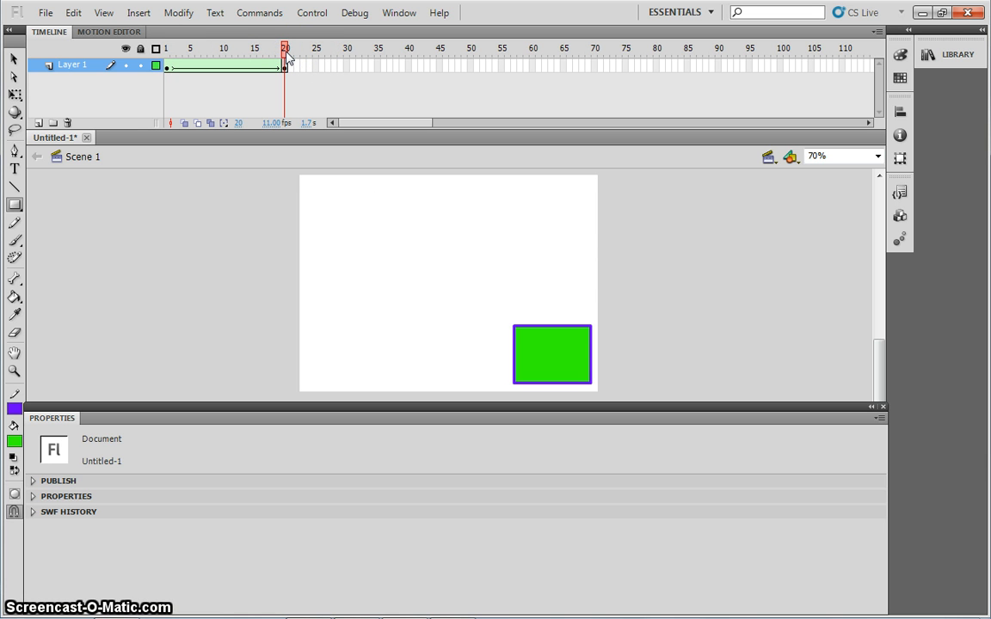
click(168, 52)
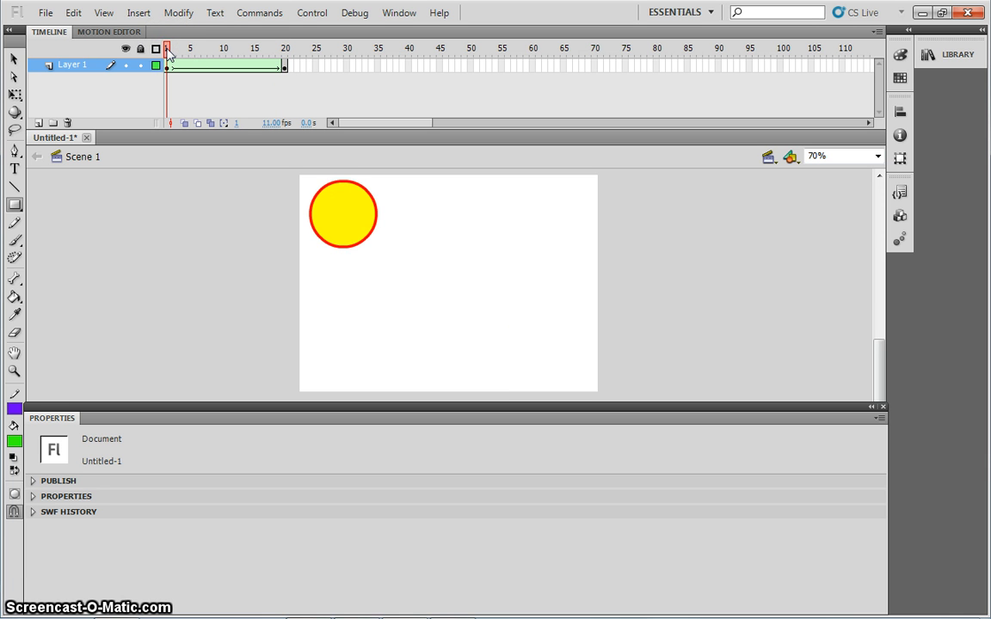
drag(168, 51, 273, 67)
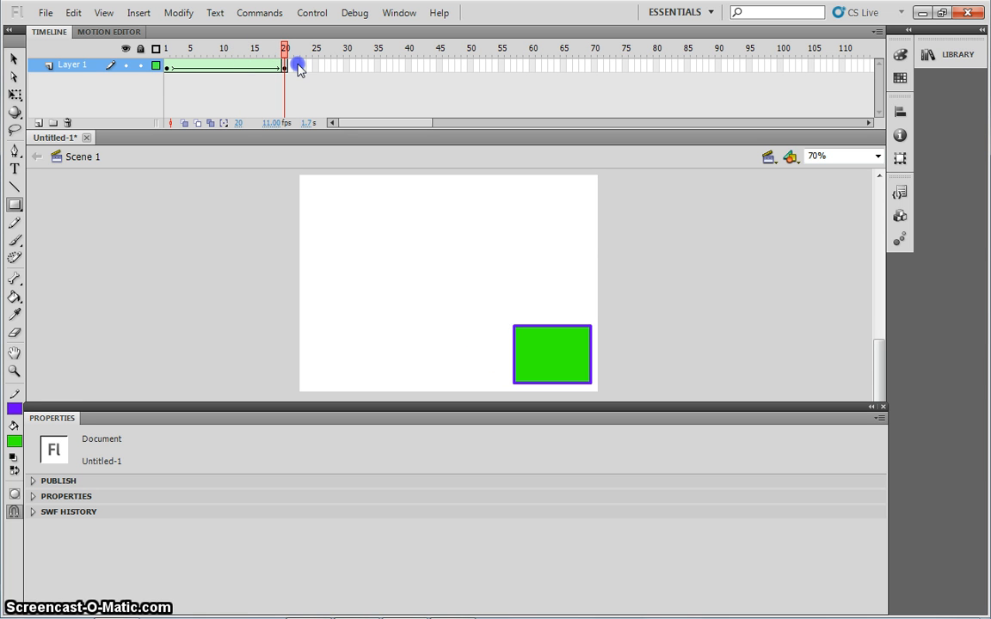
Delete the circle on keyframe 1.
click(168, 50)
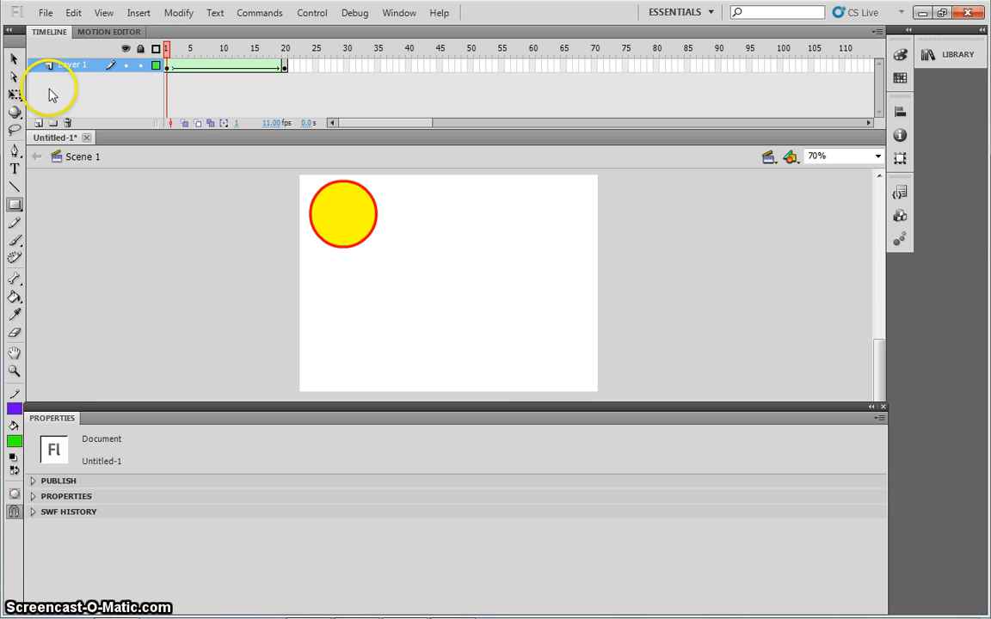
click(14, 61)
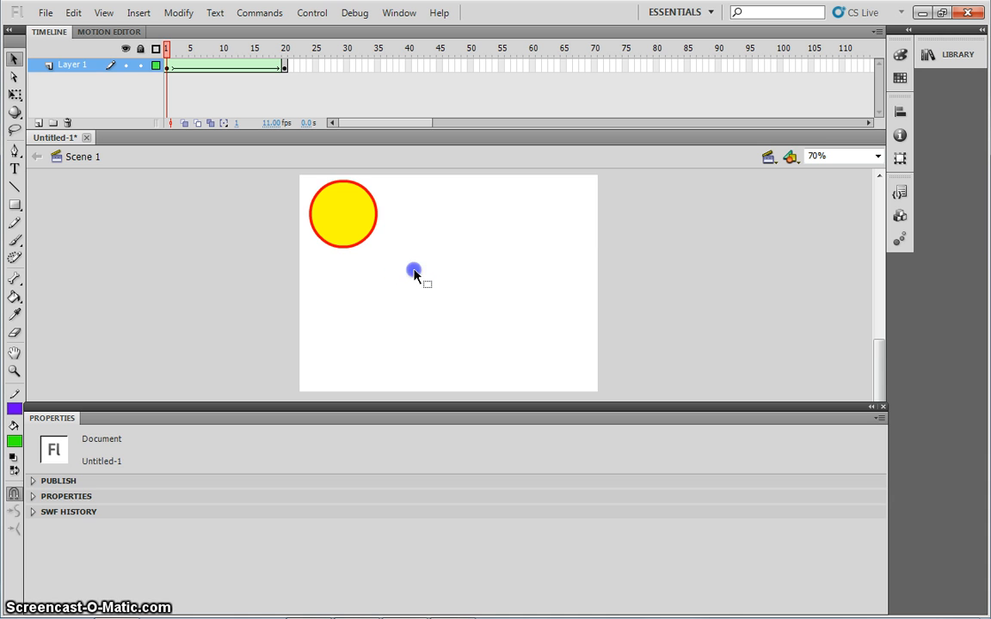
drag(414, 274, 261, 182)
key(Delete)
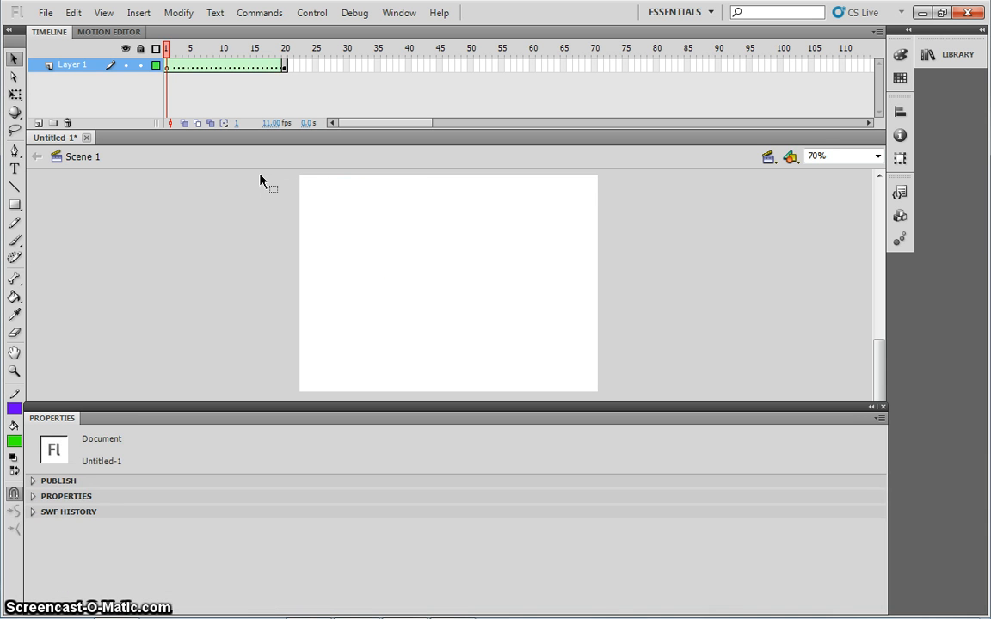
Handwrite a person's name in green with the Brush tool in the stage's upper-left area on frame 1.
click(15, 241)
click(285, 222)
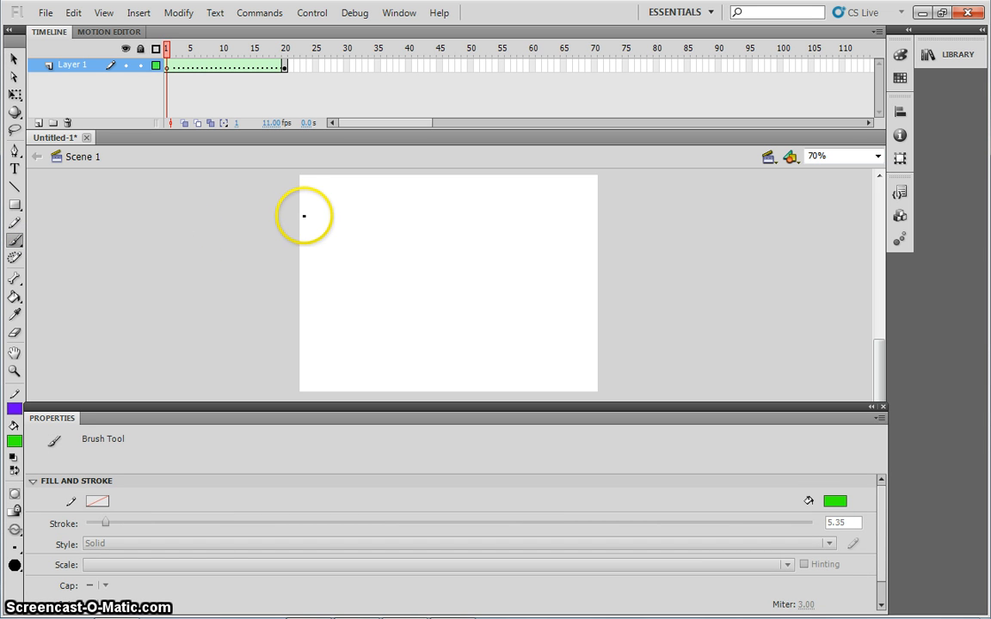
mouse_move(303, 216)
mouse_down()
mouse_move(327, 203)
mouse_move(312, 235)
mouse_move(348, 228)
mouse_up()
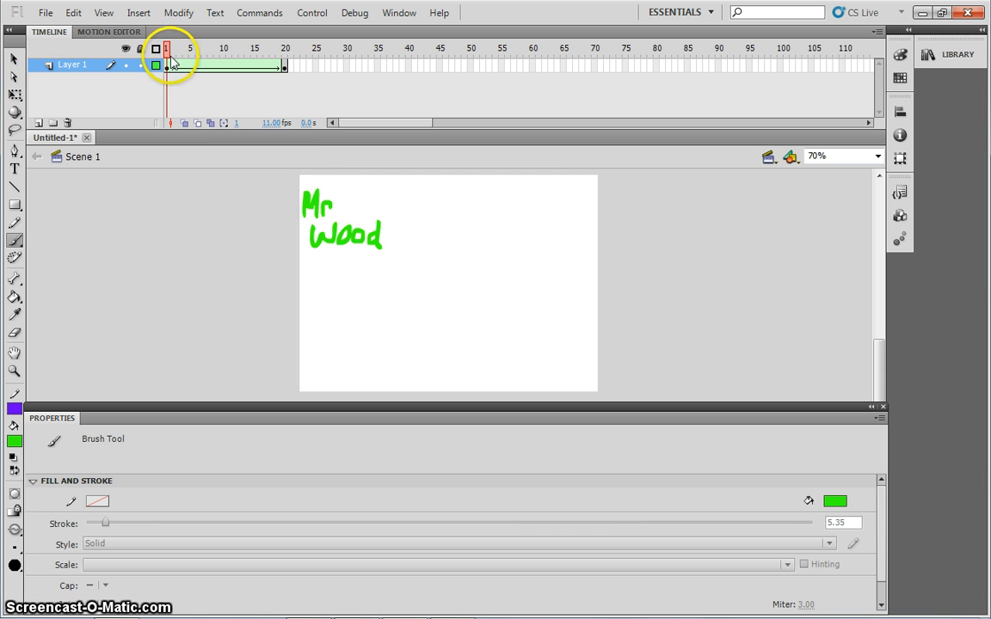
Scrub the timeline between frames 1 and 20 to preview the handwriting morphing into the rectangle.
drag(167, 49, 289, 69)
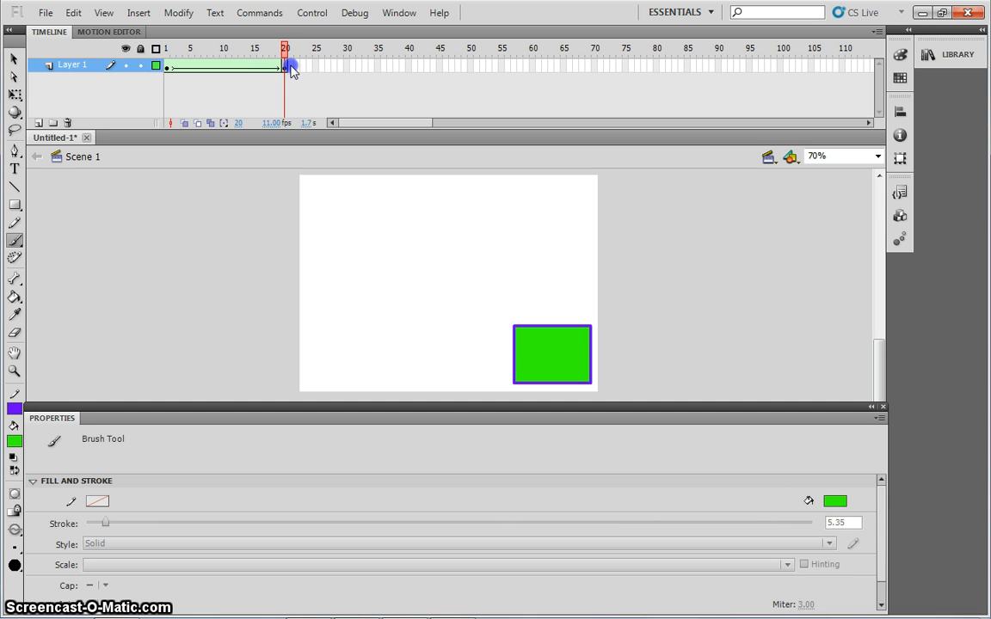
click(291, 66)
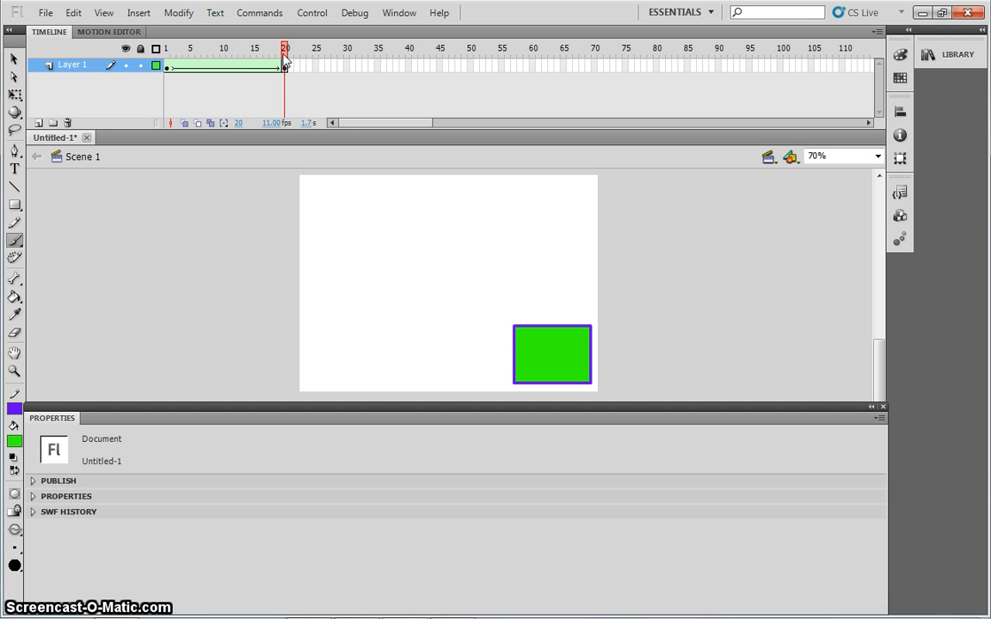
drag(283, 55, 190, 61)
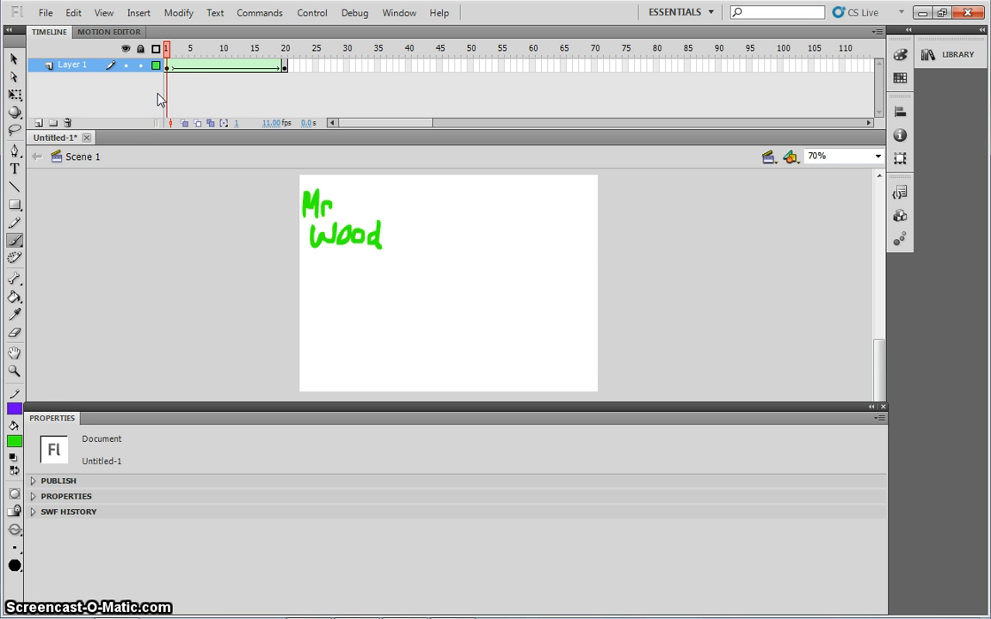
Add a new layer above Layer 1 and review Layer 1's keyframes at frames 1 and 20.
click(39, 123)
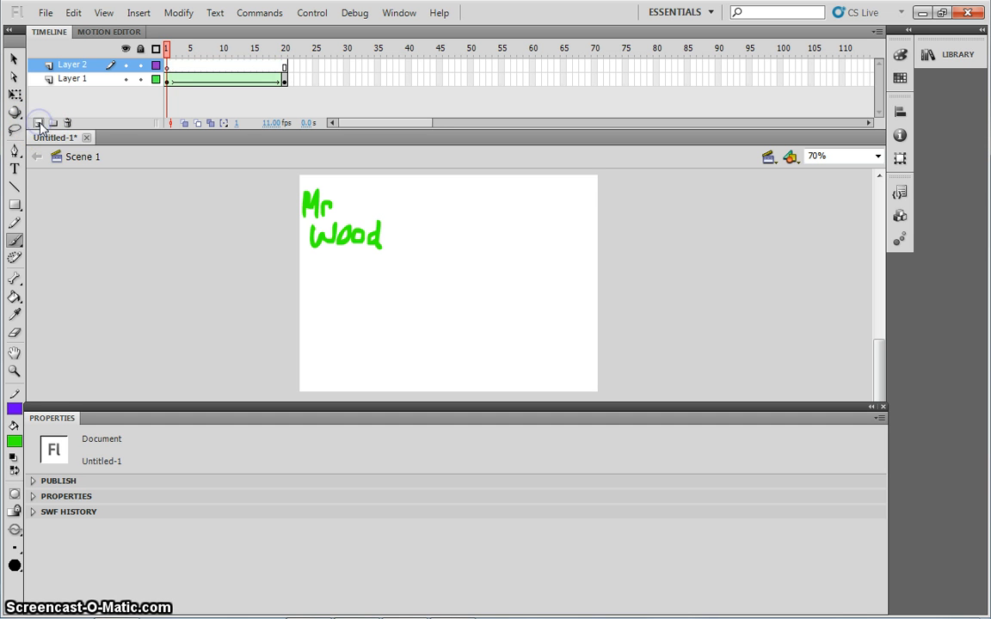
click(167, 80)
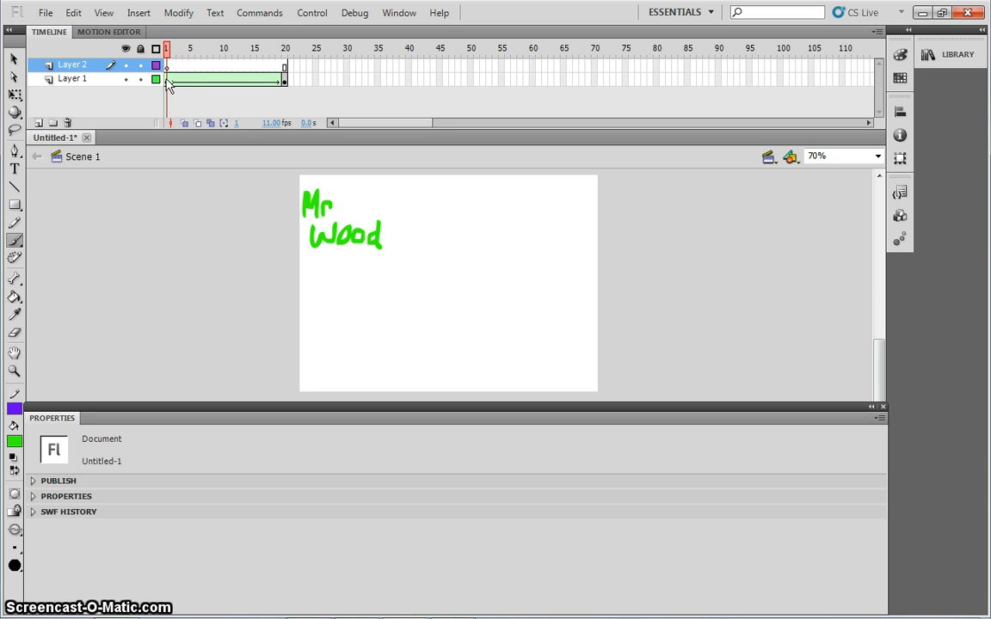
click(169, 80)
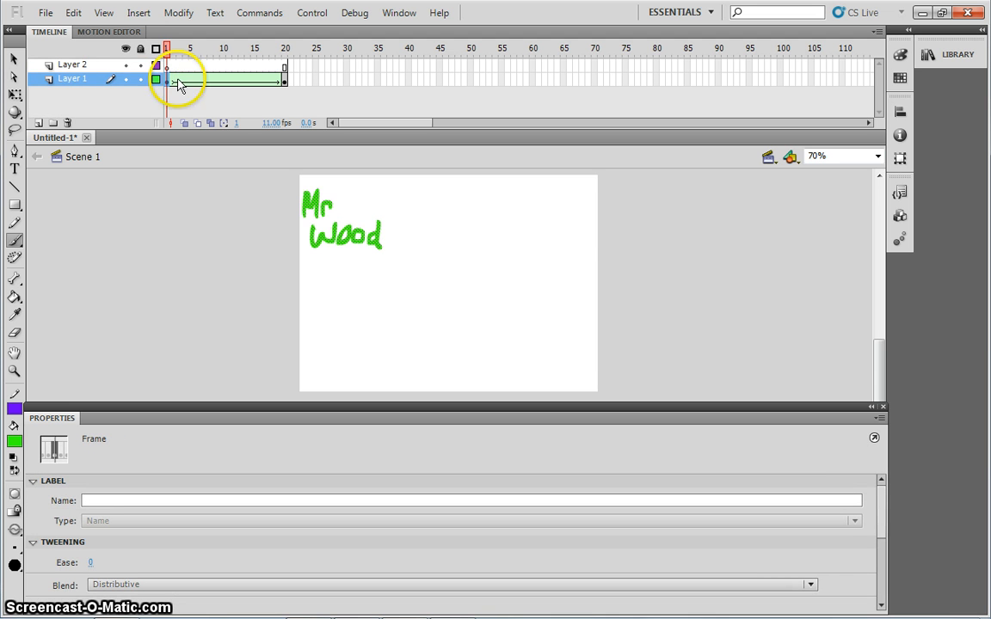
click(285, 82)
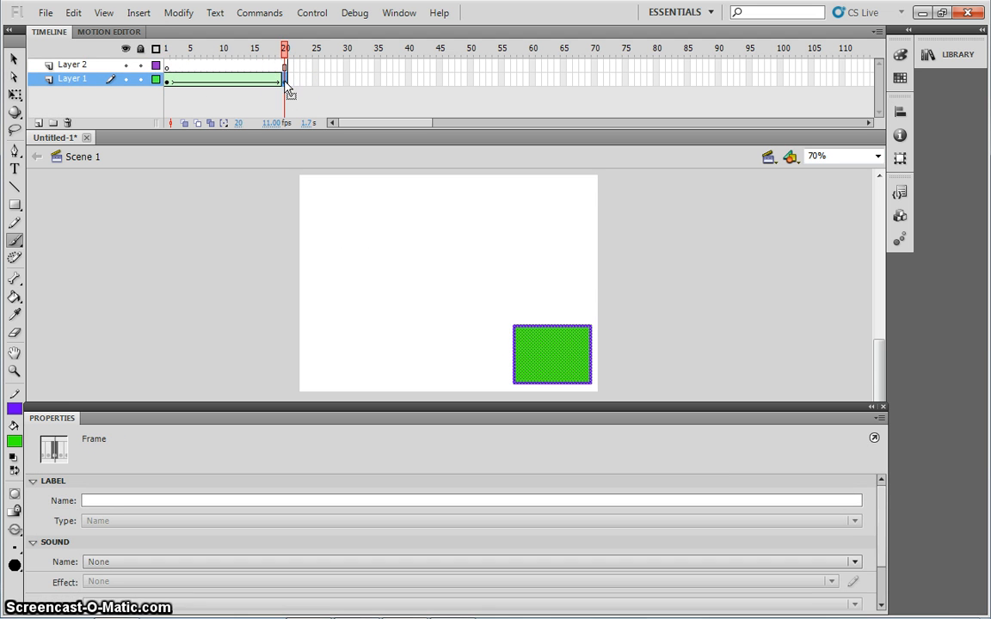
Draw a circle with a purple stroke and green fill in the stage's upper-right corner on frame 1 of Layer 2.
click(166, 66)
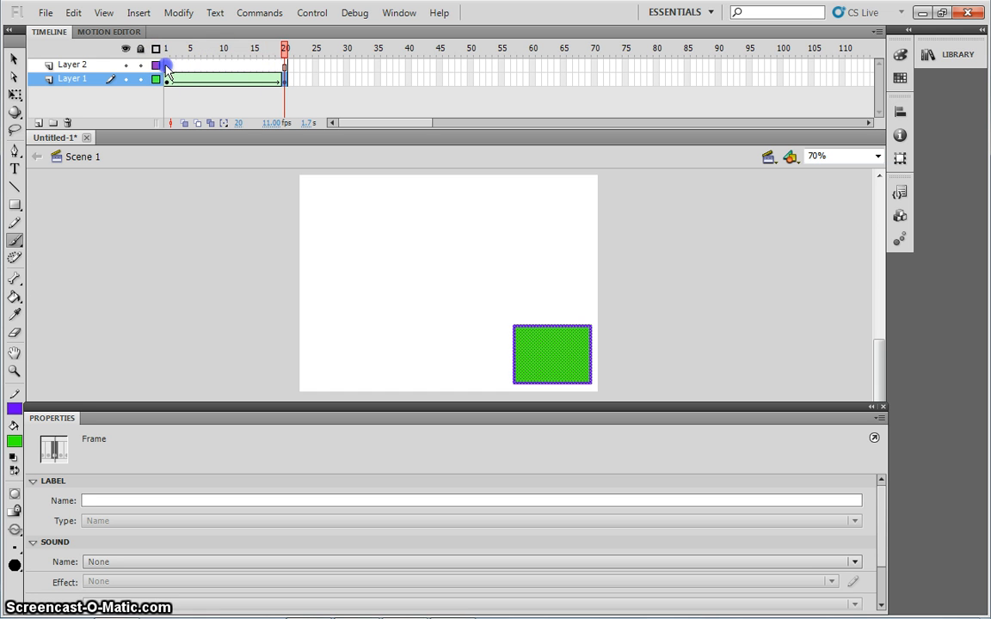
click(14, 207)
click(58, 206)
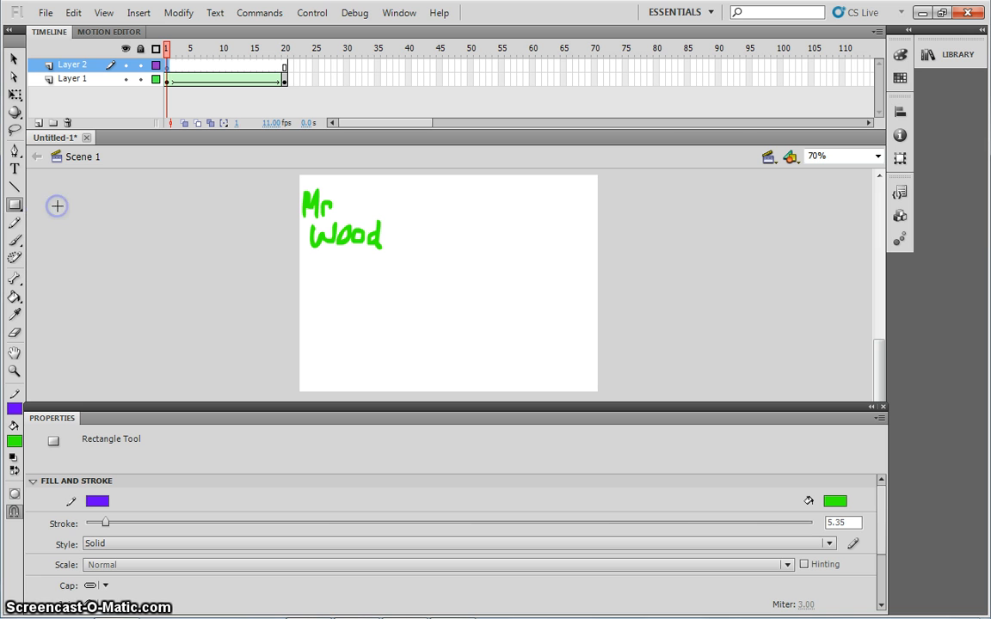
click(17, 208)
click(49, 221)
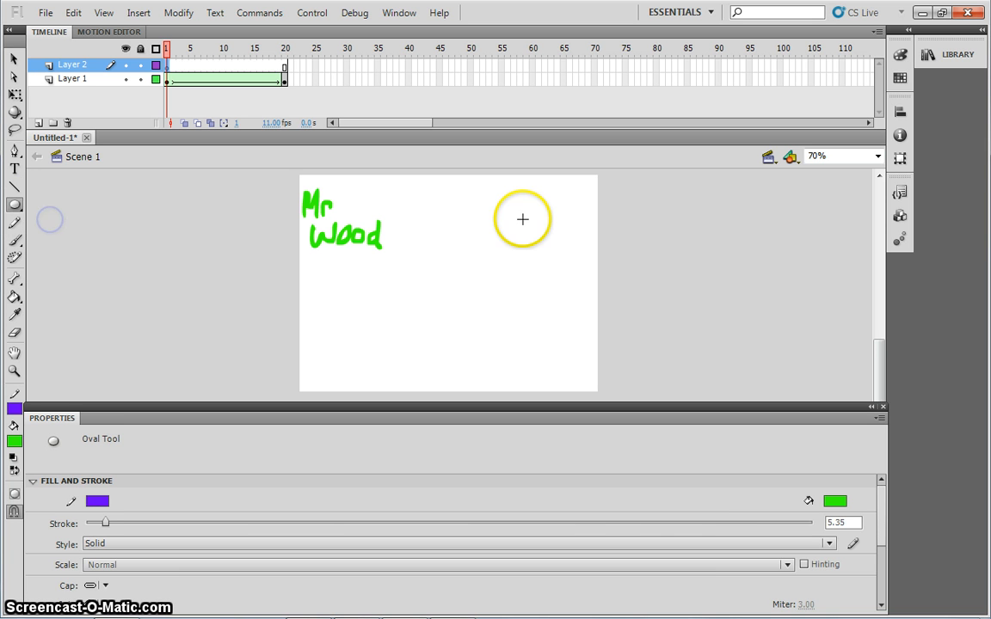
click(583, 186)
drag(583, 186, 525, 243)
Insert a keyframe at frame 20 of Layer 2.
click(285, 67)
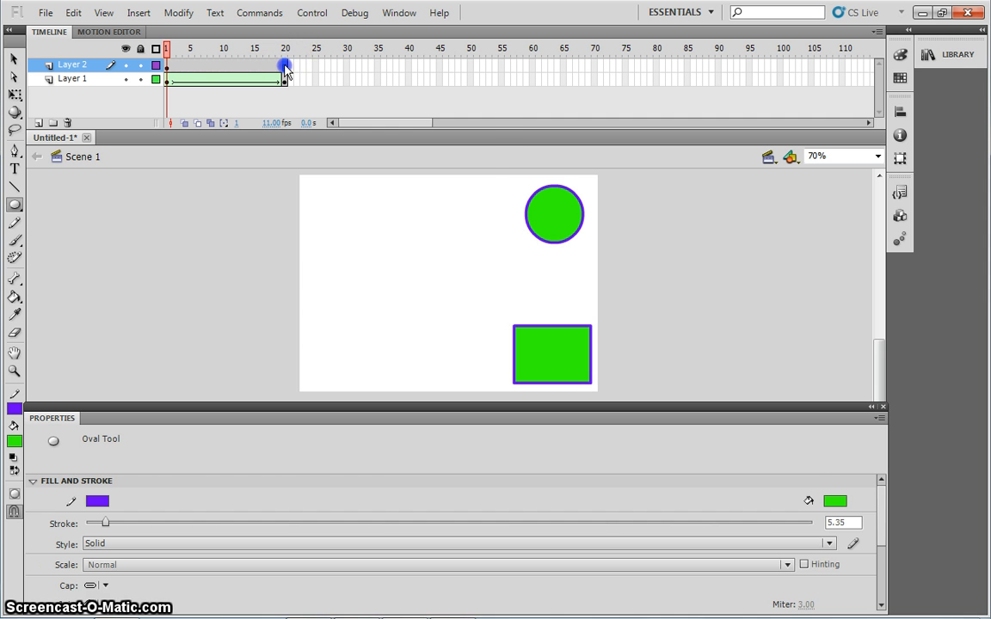
right_click(285, 66)
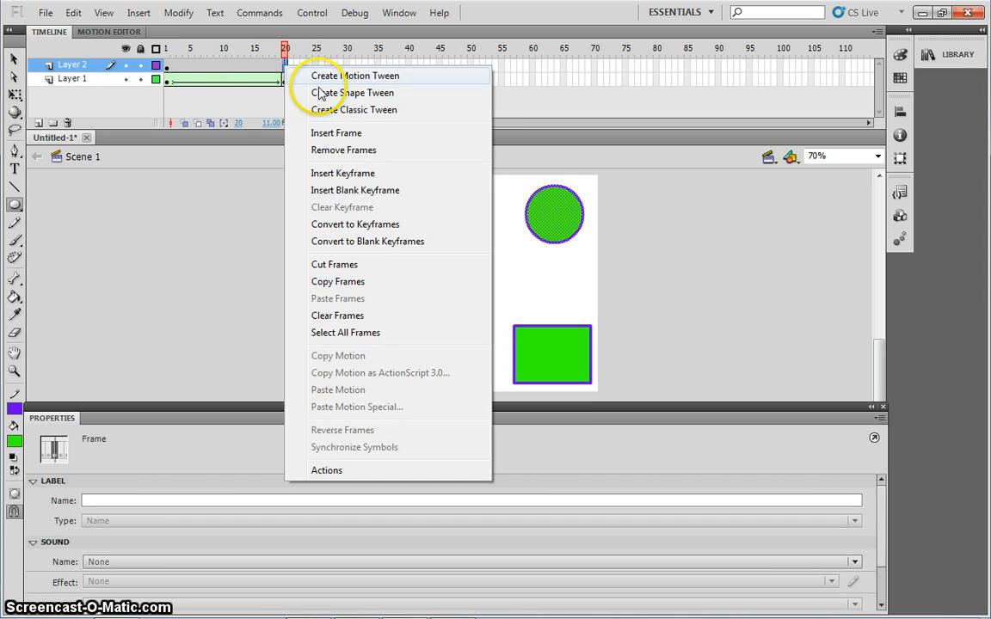
click(347, 173)
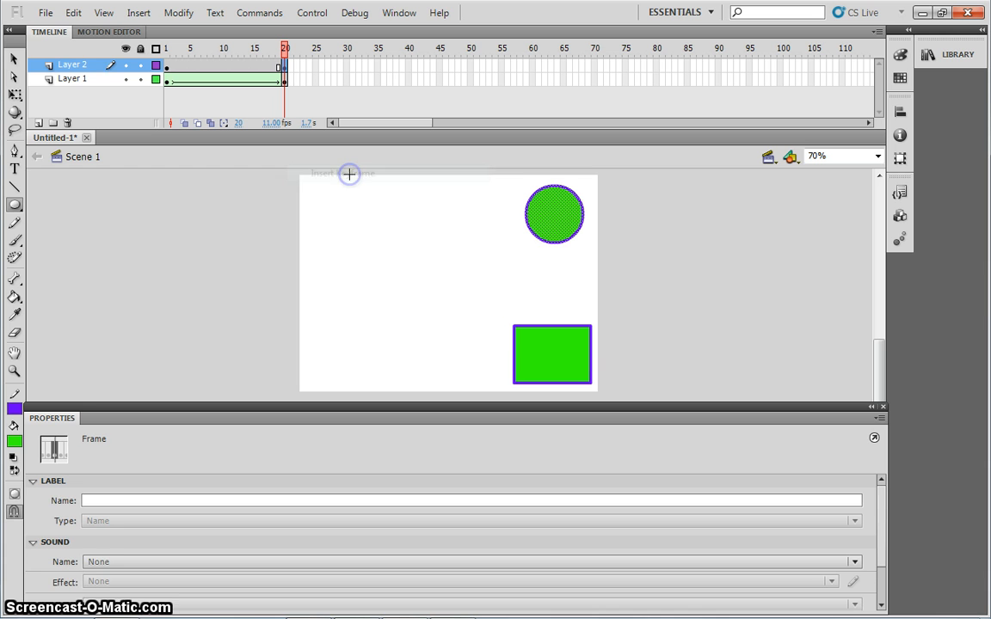
Replace the circle on Layer 2's frame 20 with a rectangle primitive about 84 by 84 in the stage's lower-left corner.
click(14, 59)
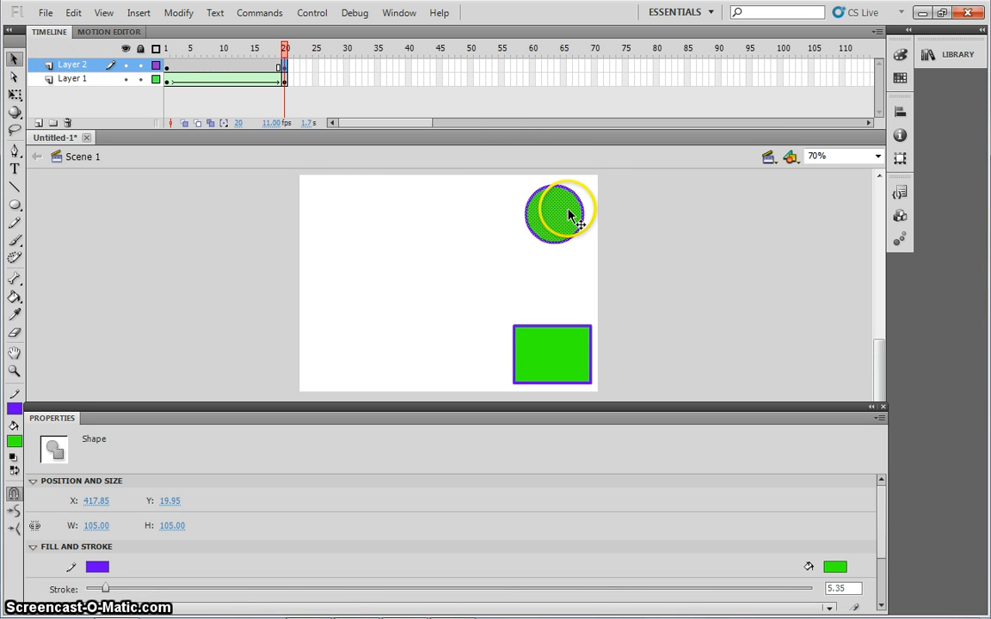
drag(568, 215, 358, 349)
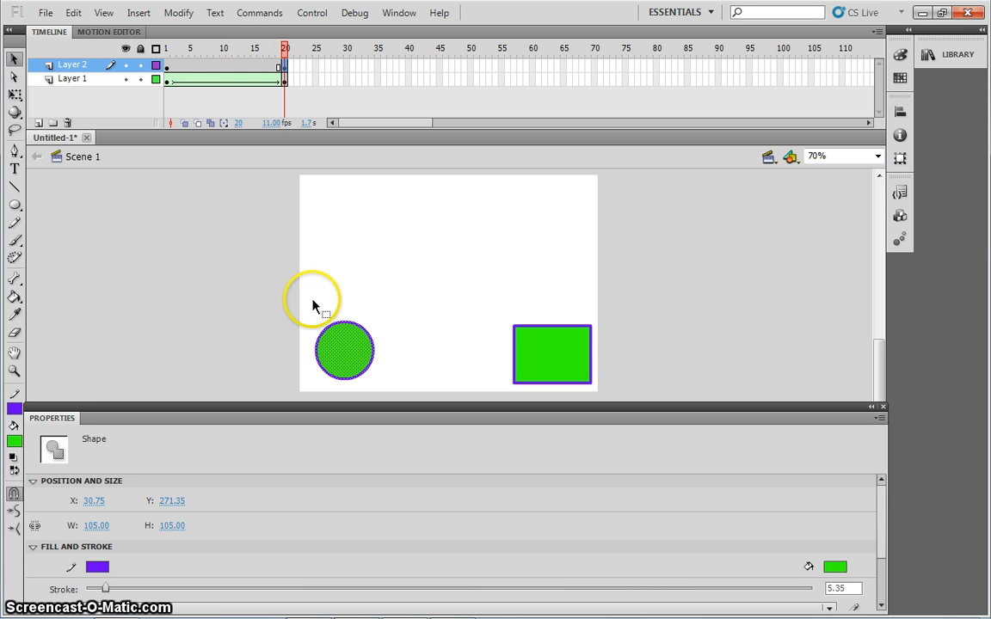
key(Delete)
click(14, 205)
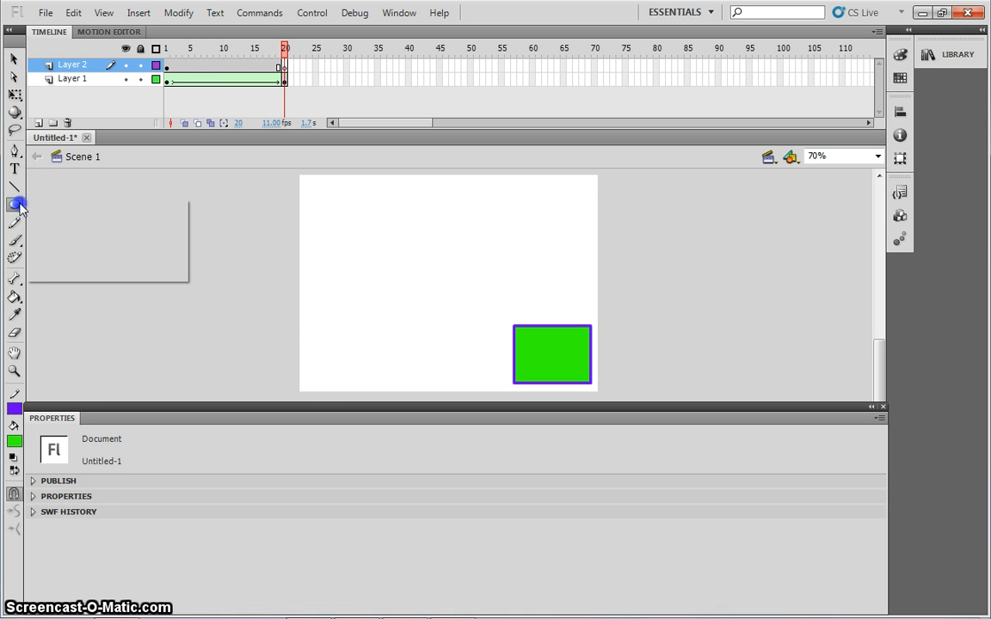
click(53, 238)
drag(306, 340, 354, 386)
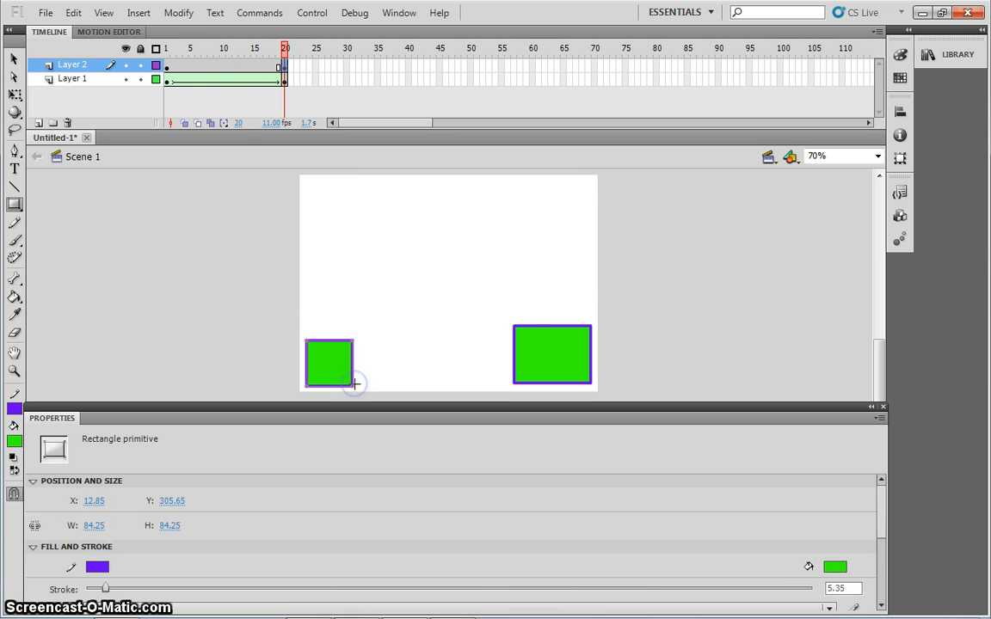
Create a shape tween on Layer 2 from the circle at frame 1 to the square at frame 20.
click(169, 67)
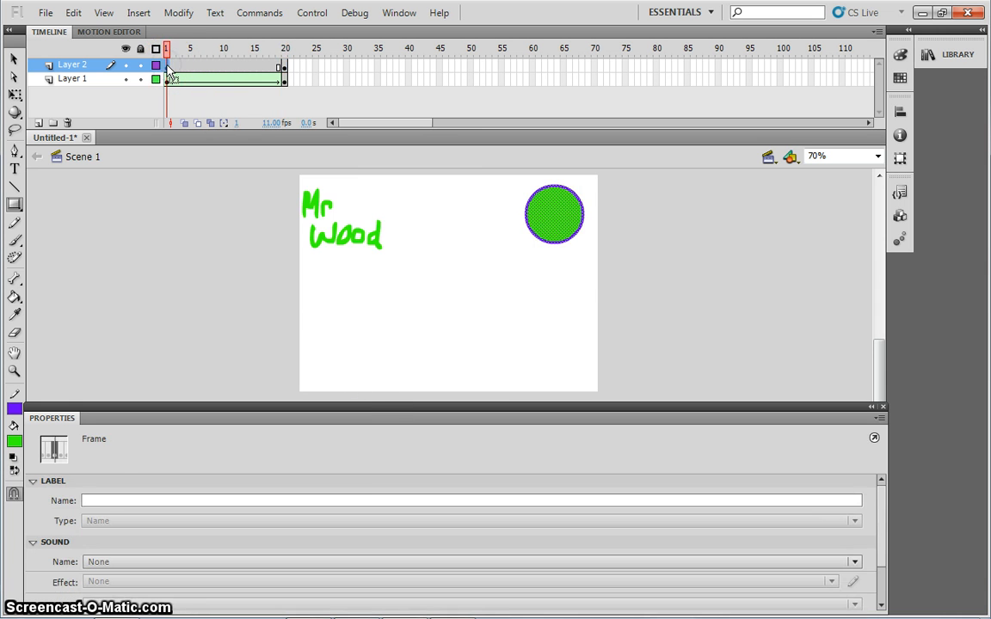
right_click(169, 68)
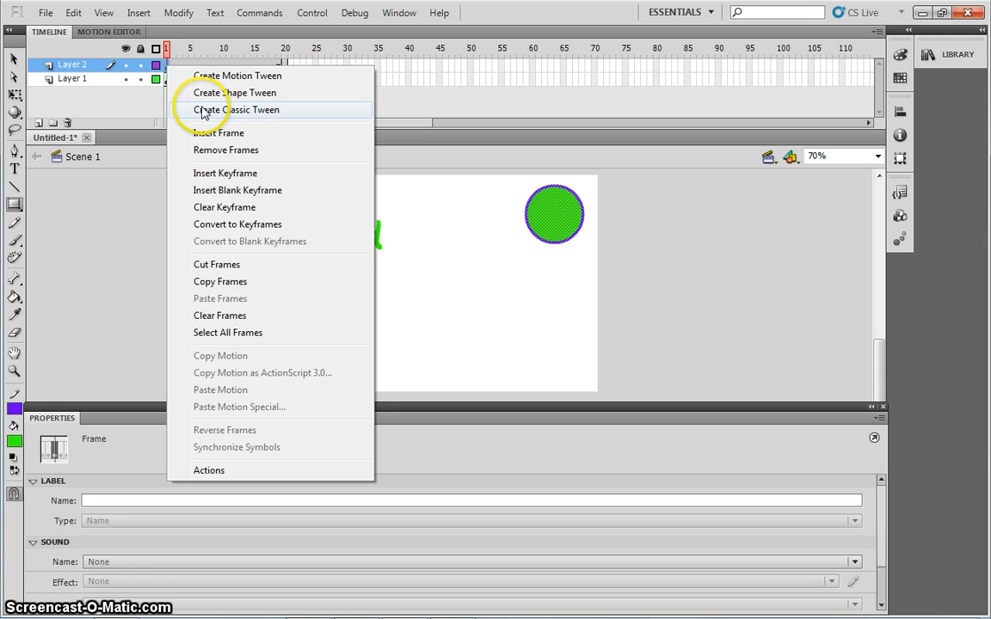
click(235, 93)
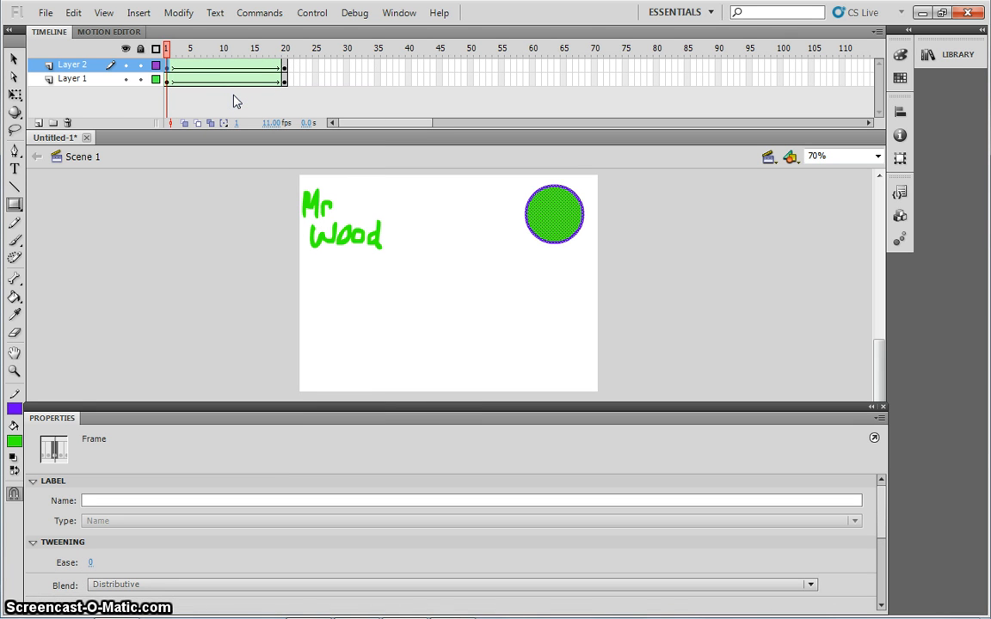
Play both shape tweens from frame 1 and return to the first frame.
click(168, 49)
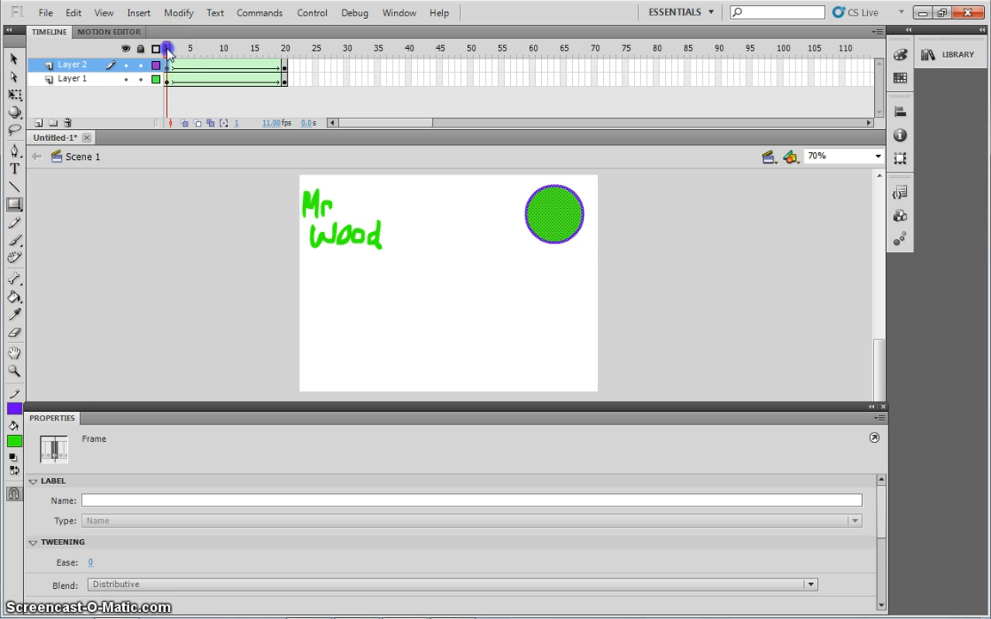
key(Return)
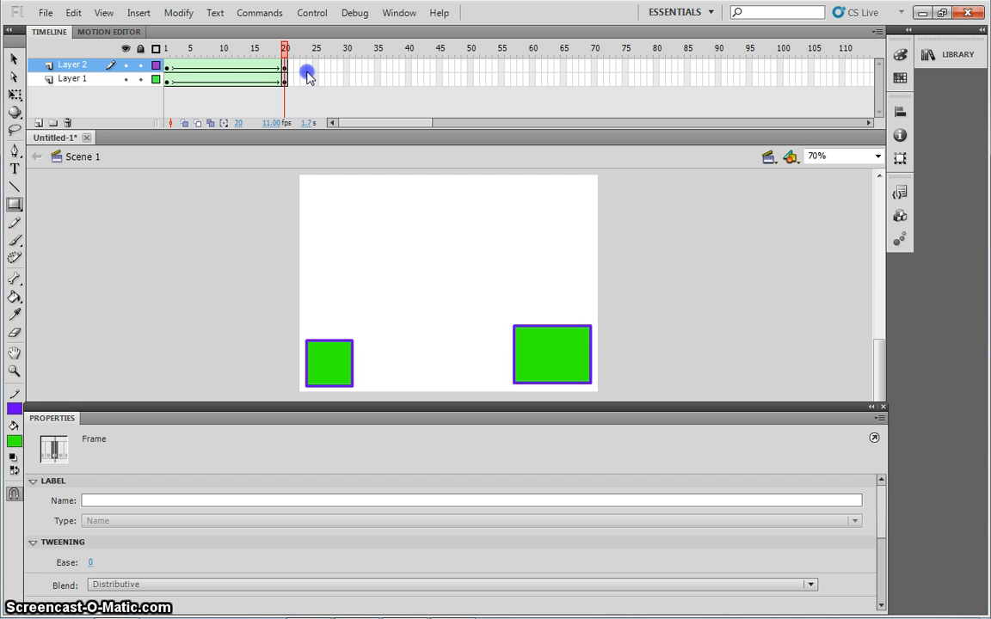
drag(307, 72, 235, 64)
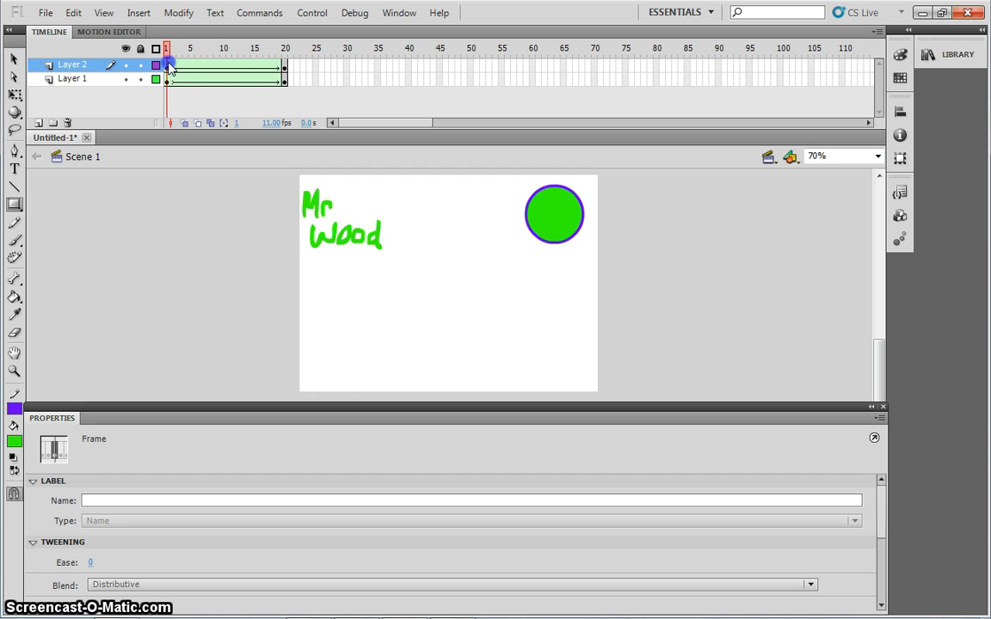
mouse_move(169, 69)
mouse_down()
mouse_move(283, 73)
mouse_move(167, 73)
mouse_up()
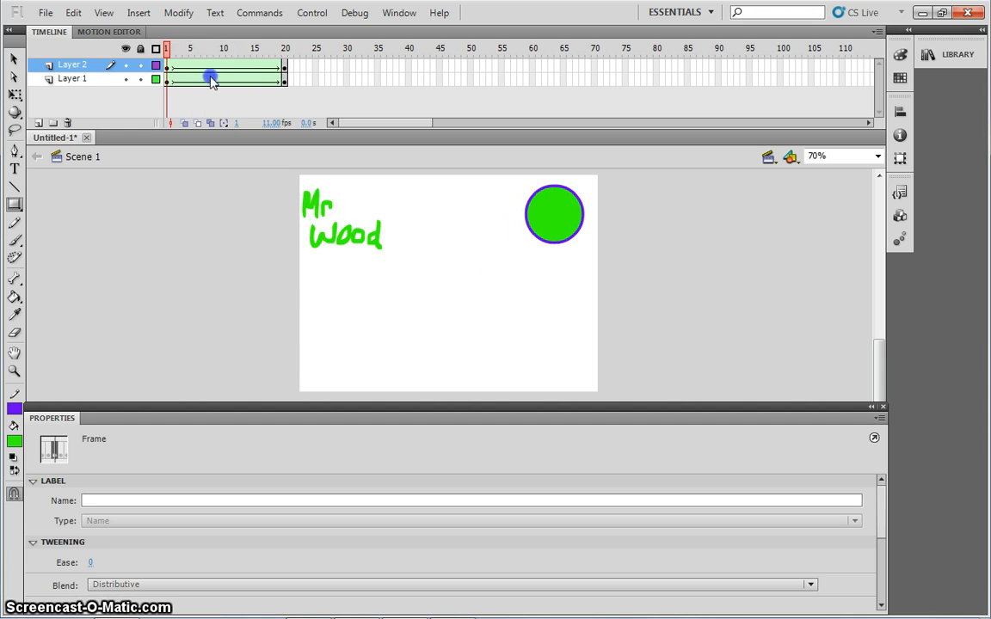
click(210, 76)
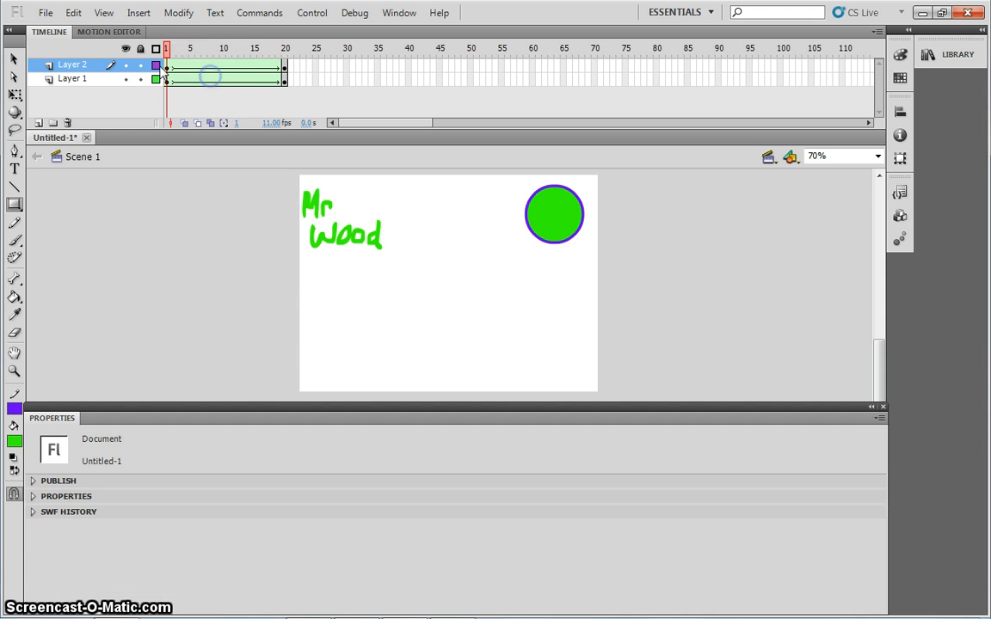
Rename Layer 1 with the handwritten name it contains, in lowercase.
double_click(76, 80)
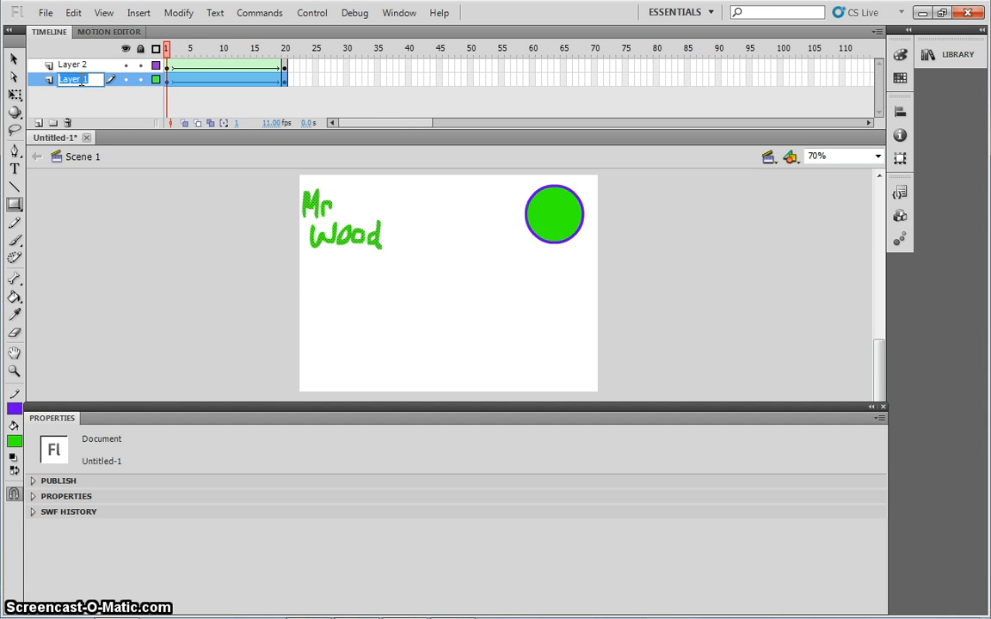
click(80, 95)
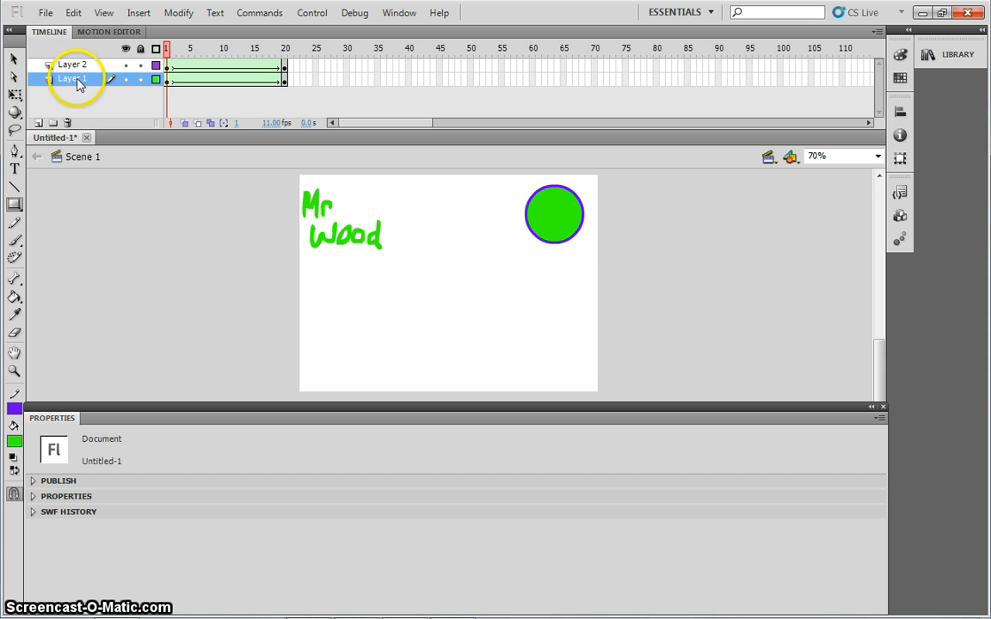
double_click(76, 80)
text(mr wood)
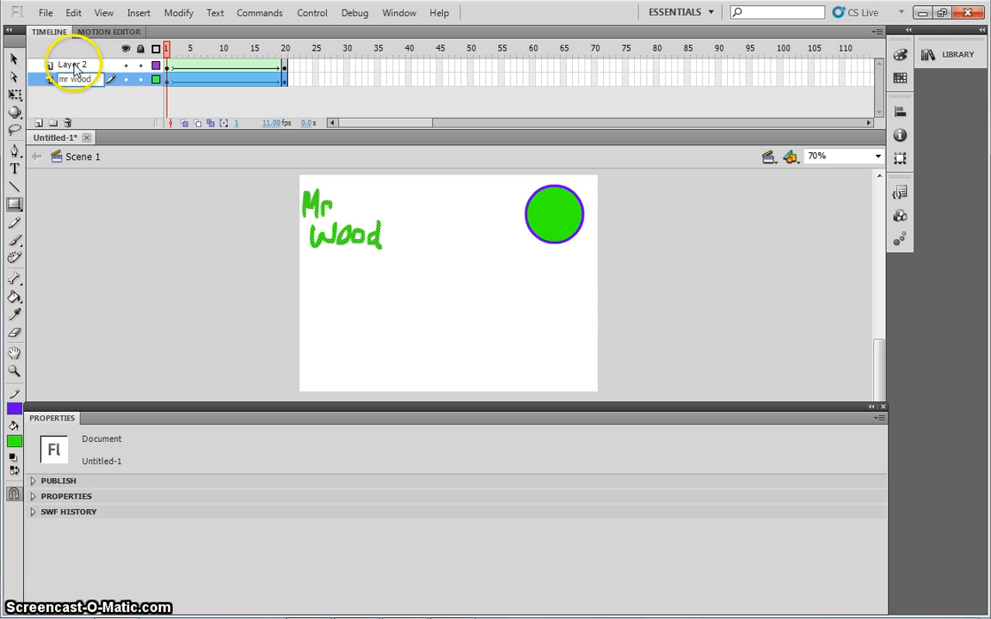
Rename Layer 2 as cirtosq.
double_click(74, 65)
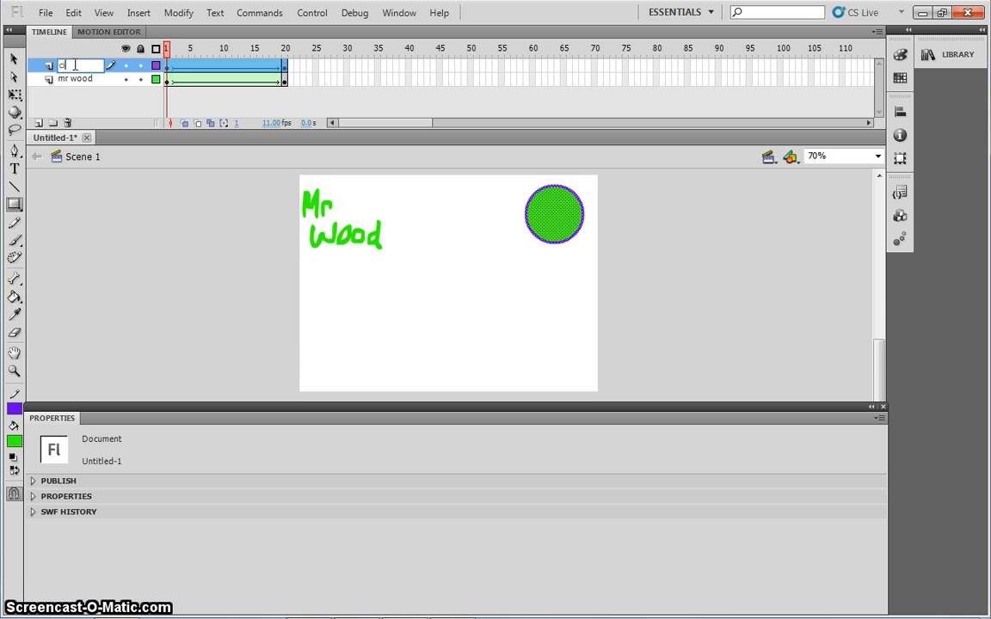
text(circle)
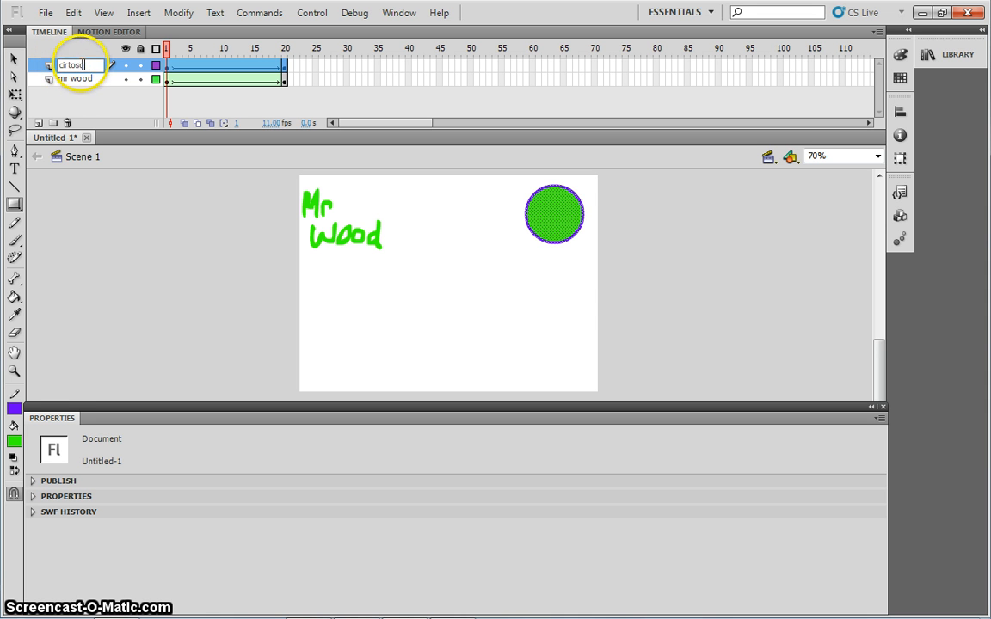
click(93, 79)
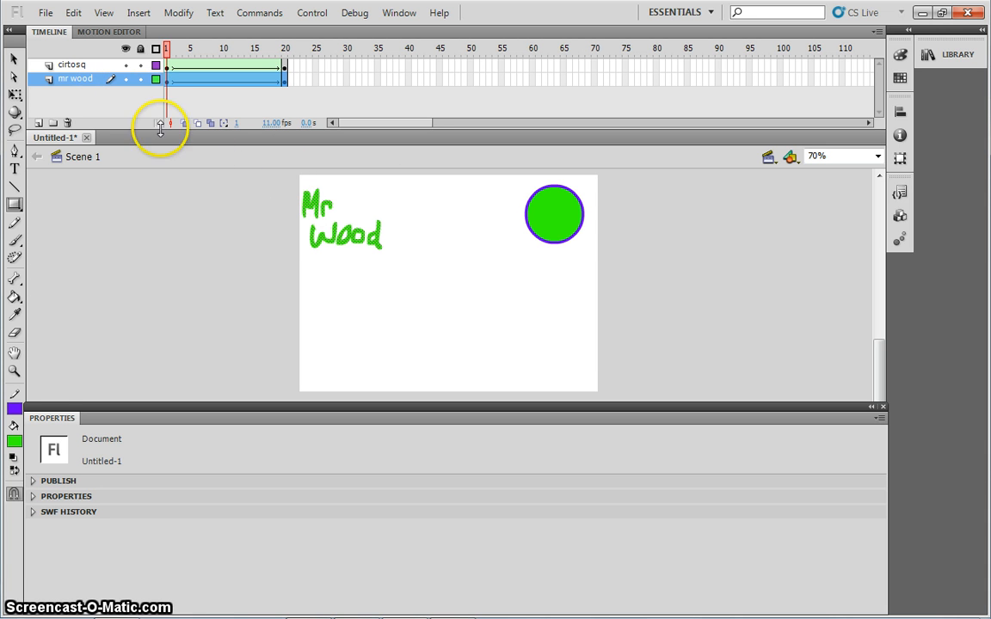
Clear the selection and scrub the timeline from frame 1 to frame 20 to preview both tweens.
click(15, 61)
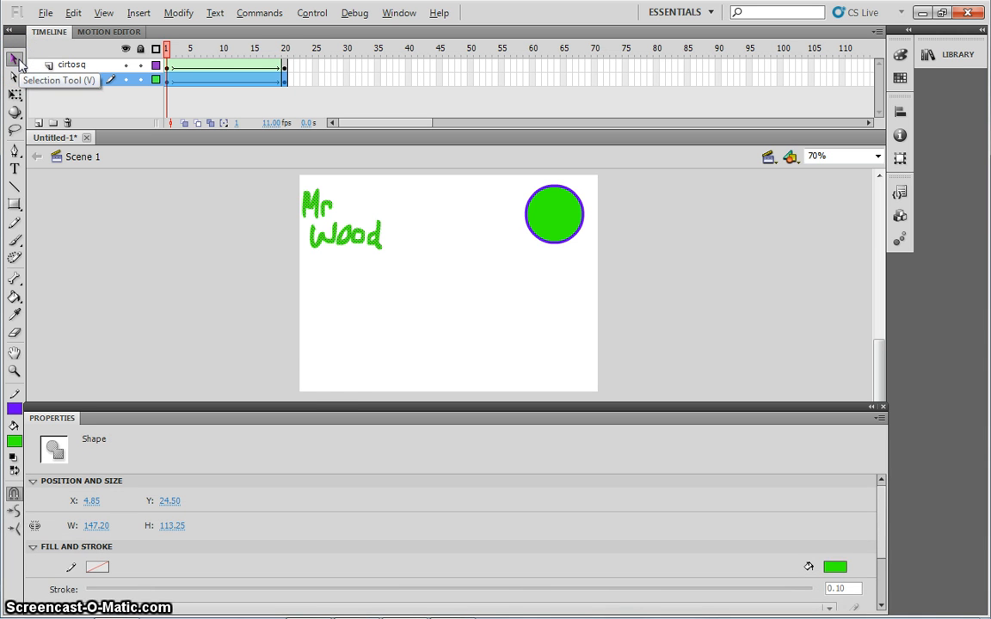
click(292, 96)
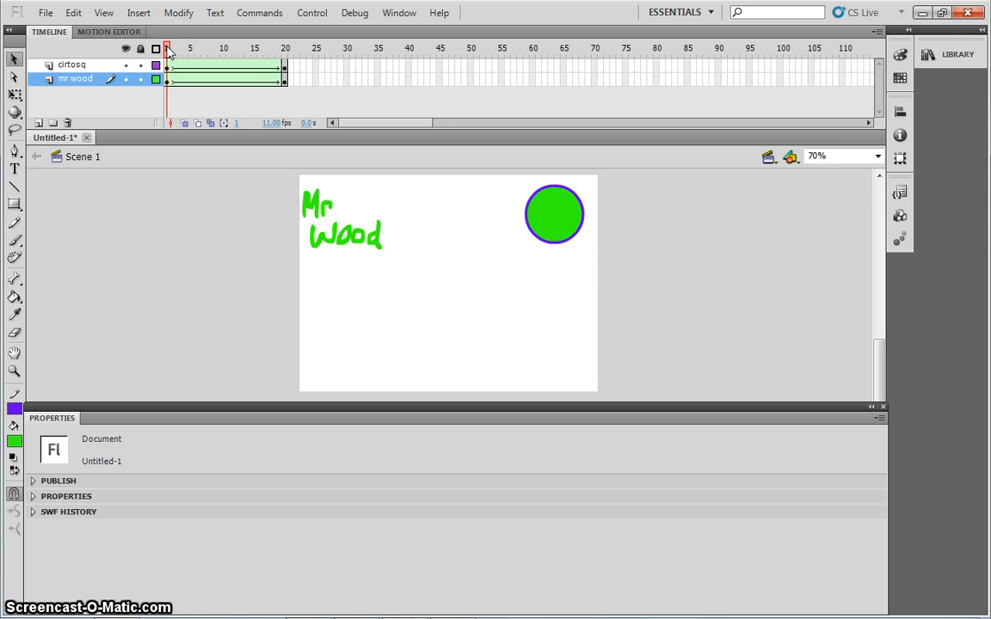
drag(167, 50, 284, 64)
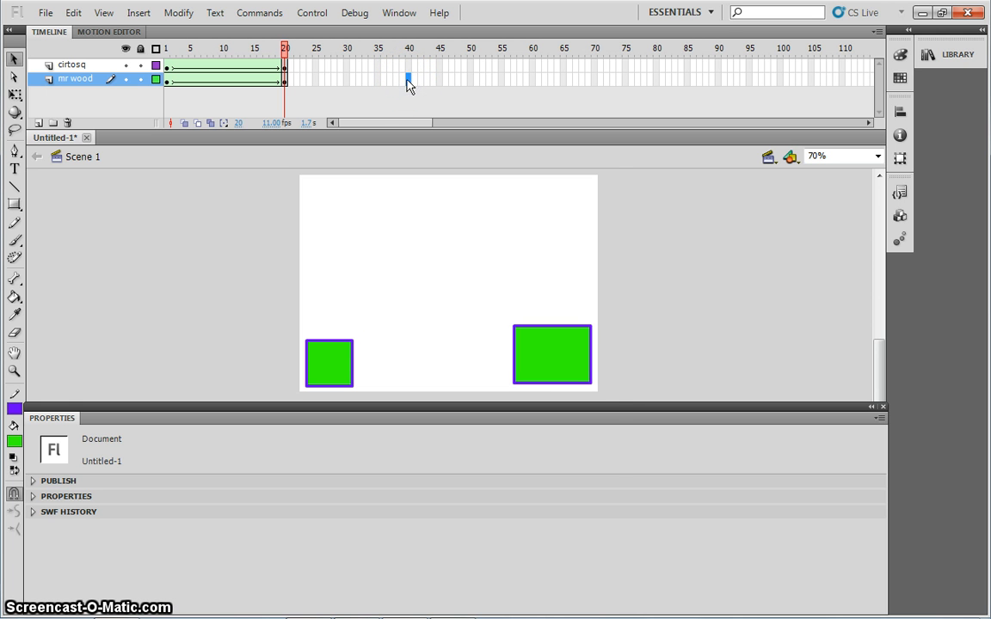
Insert a keyframe at frame 40 of the handwriting layer and delete the rectangle from it.
right_click(408, 80)
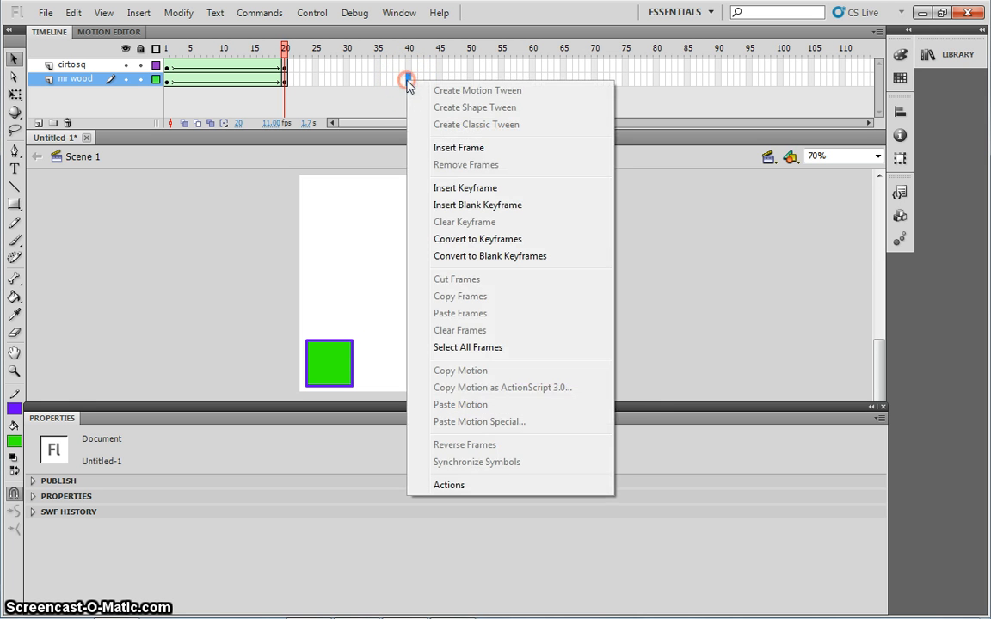
click(467, 191)
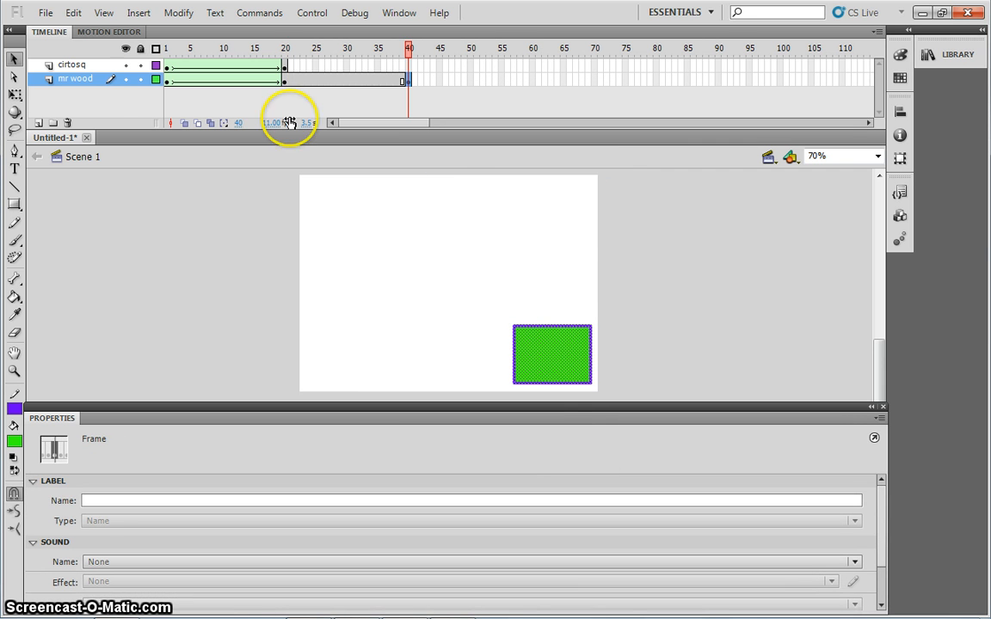
click(564, 362)
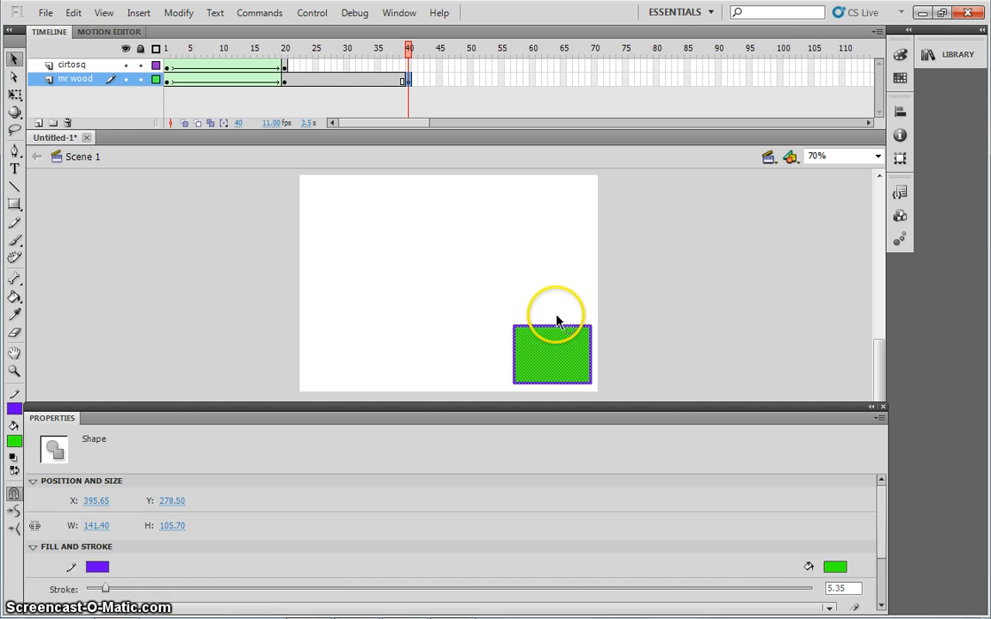
key(Delete)
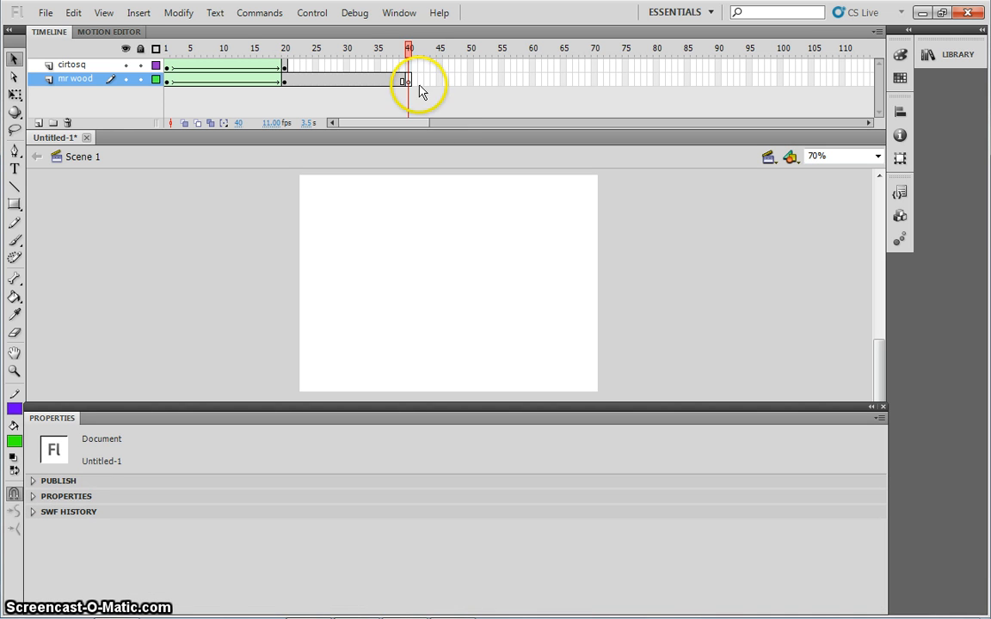
Draw a circle with a purple stroke and green fill in the stage's upper-left corner at frame 40.
click(409, 48)
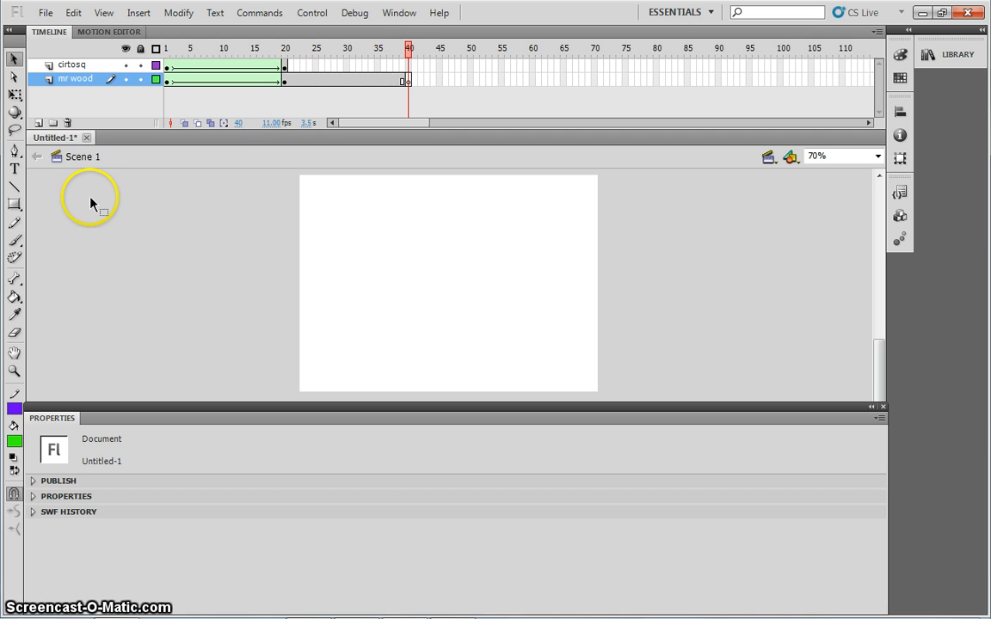
click(14, 205)
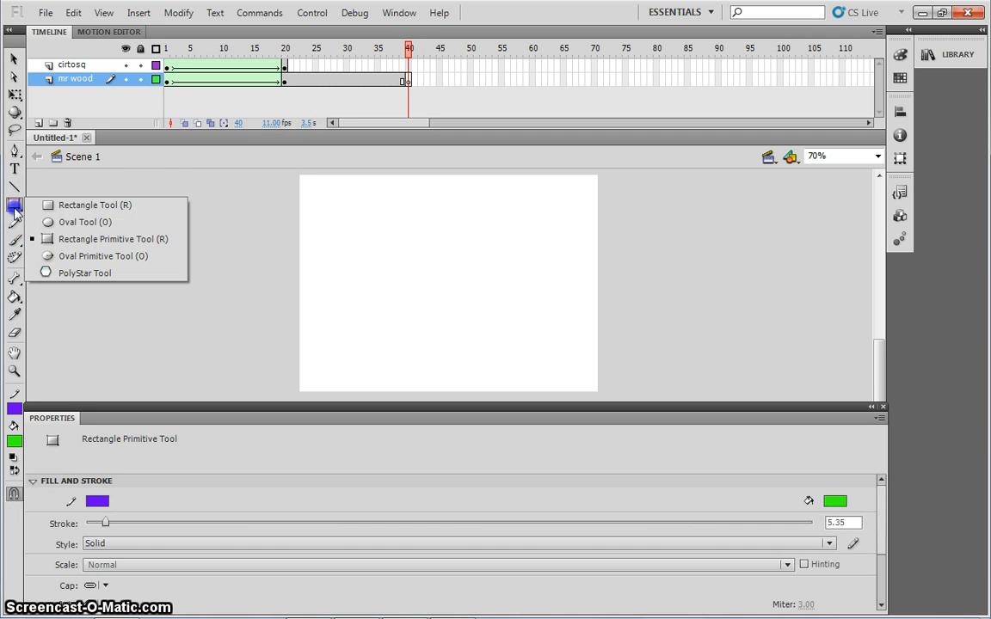
click(67, 205)
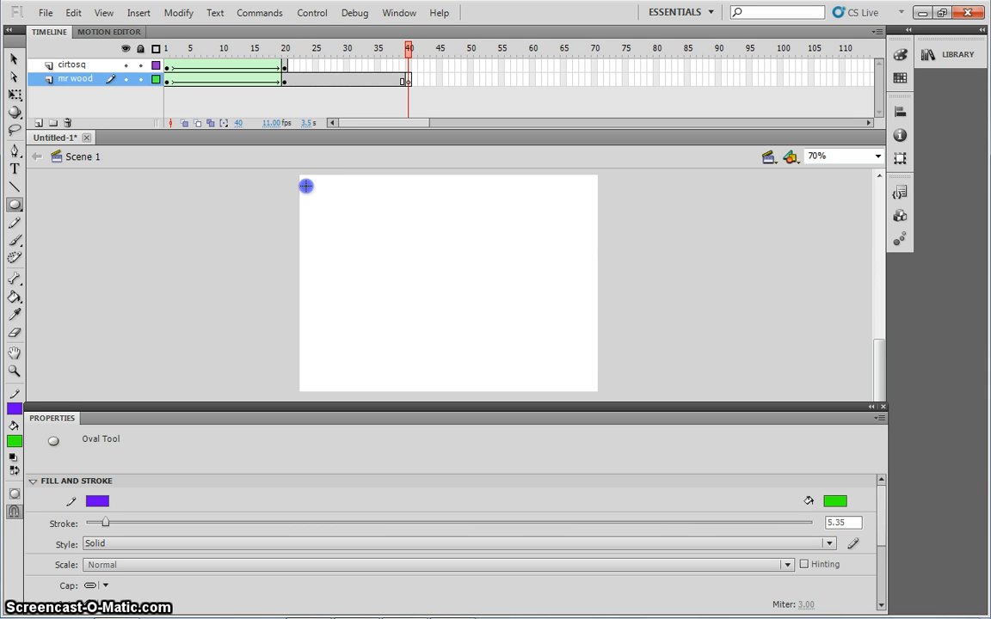
drag(306, 186, 374, 248)
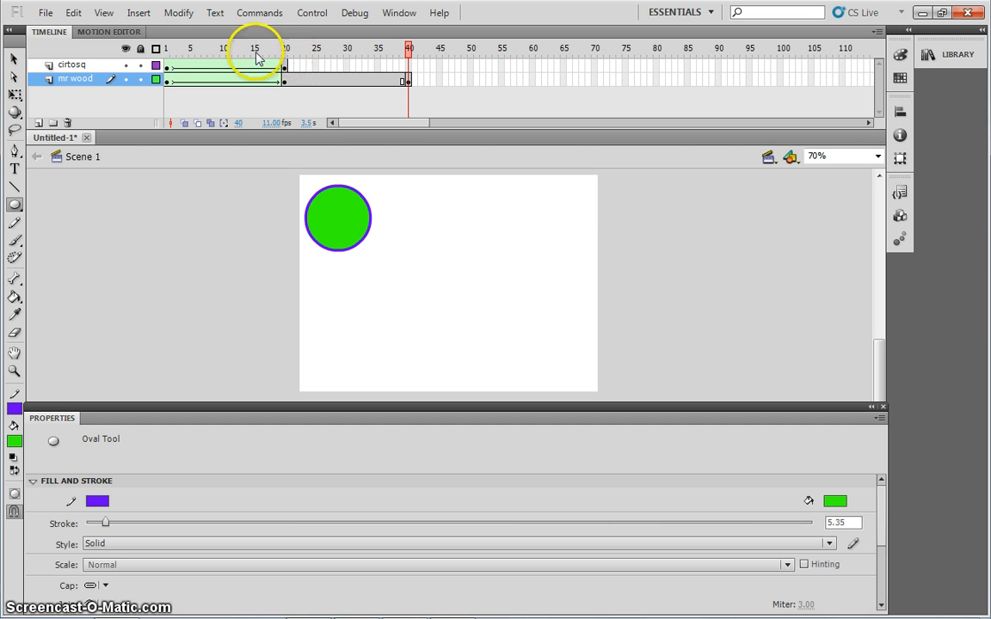
Review the handwriting layer's keyframes at frames 1, 20 and 40.
click(83, 81)
click(166, 48)
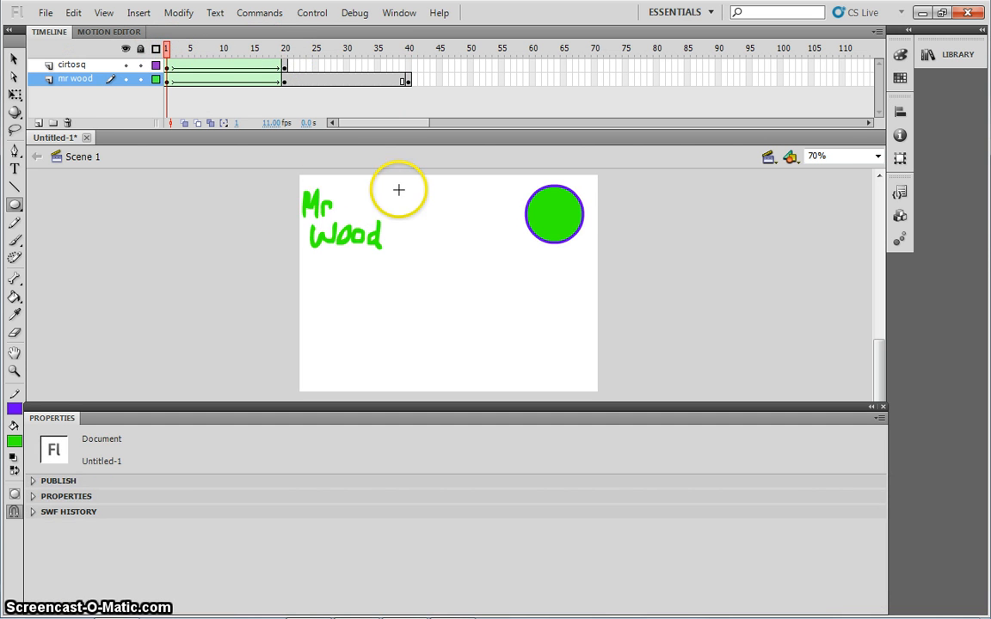
click(285, 47)
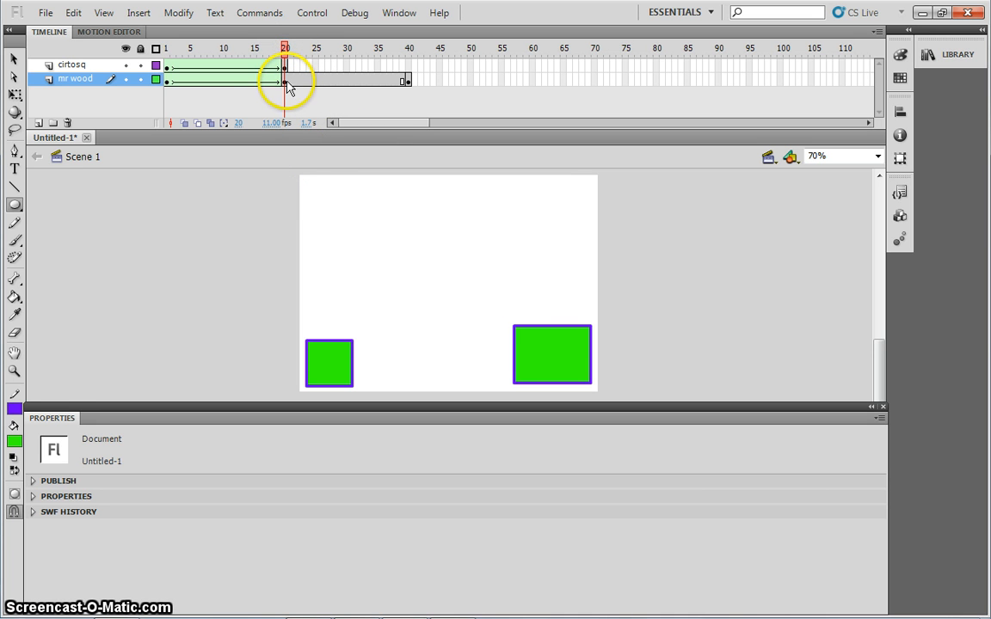
click(288, 83)
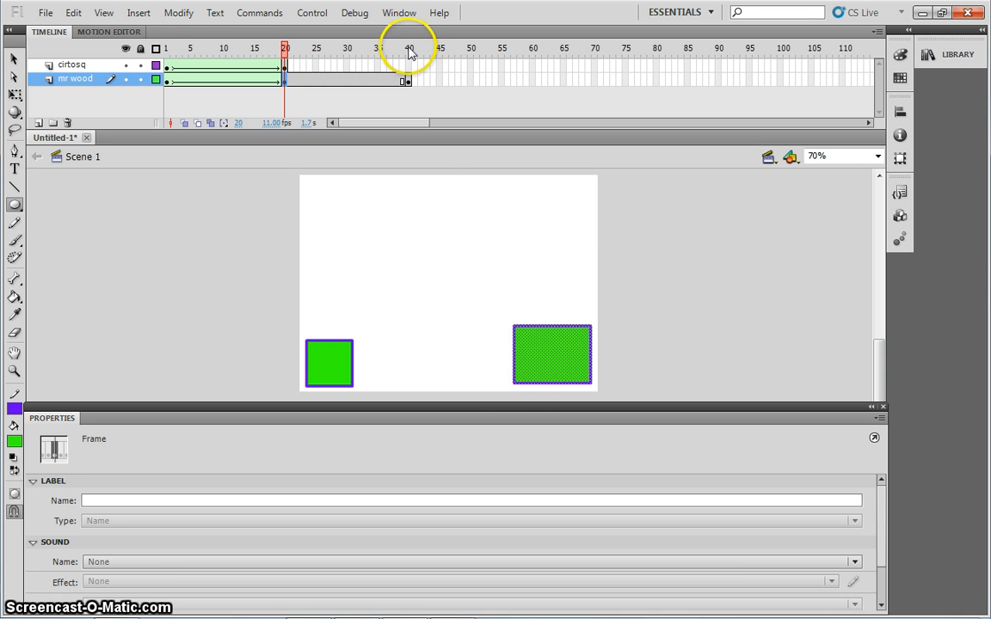
click(409, 50)
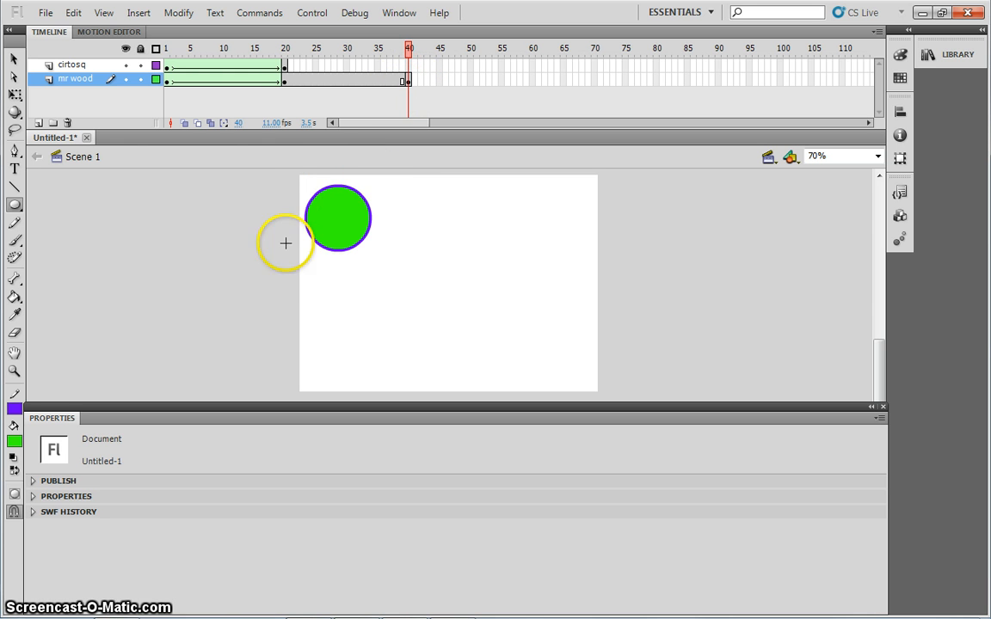
Create a shape tween between frames 20 and 40 of the handwriting layer and scrub through it to preview the motion.
click(285, 81)
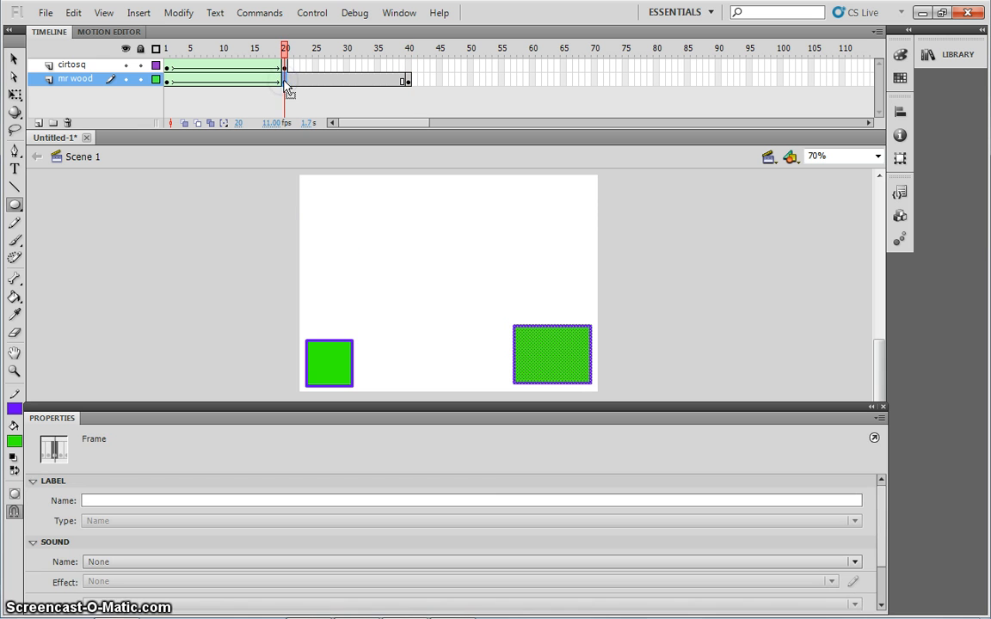
right_click(285, 83)
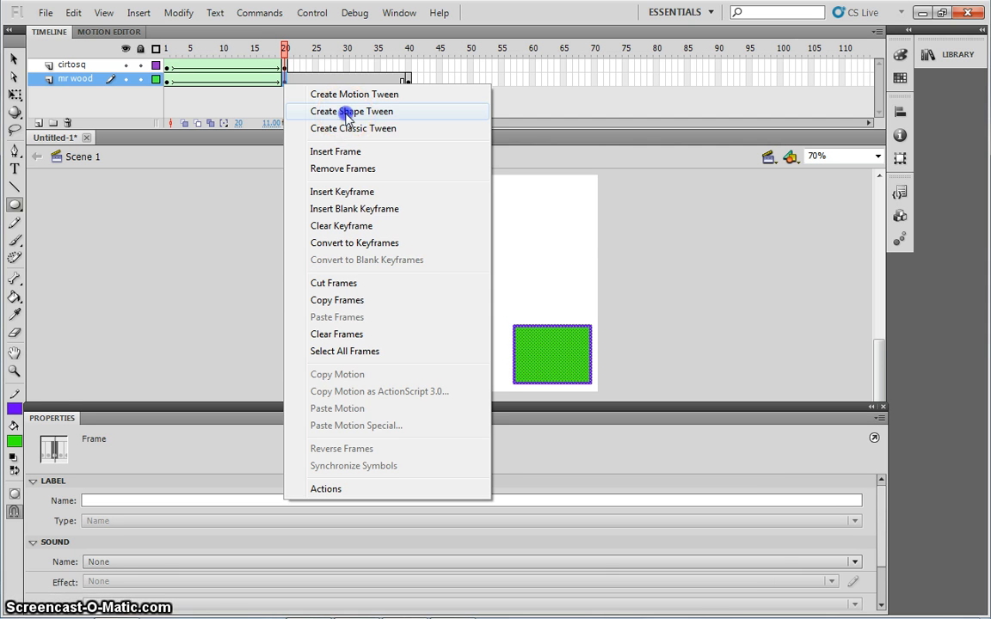
click(348, 112)
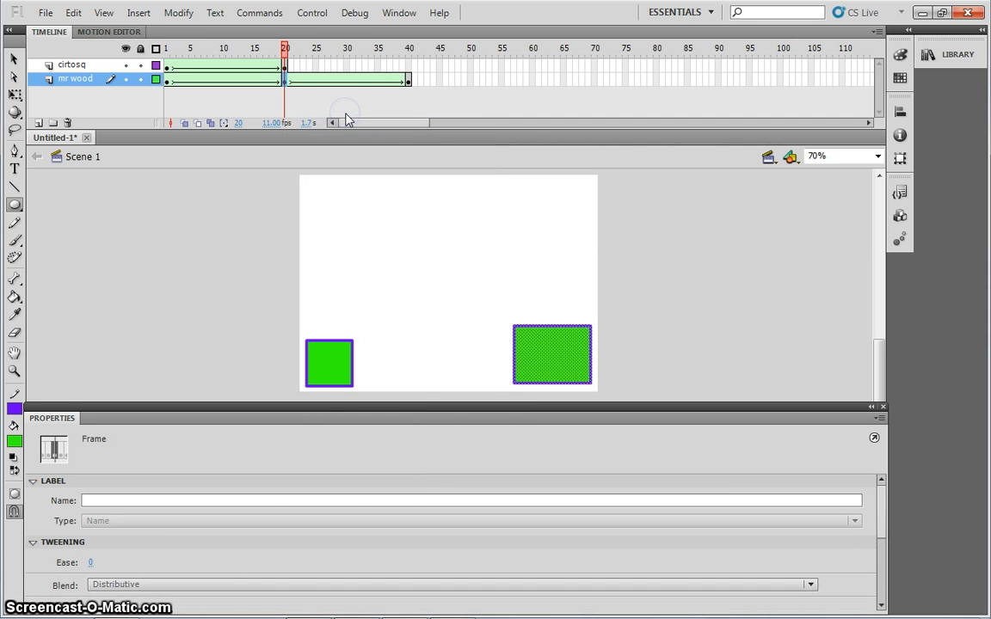
click(284, 49)
drag(284, 49, 410, 66)
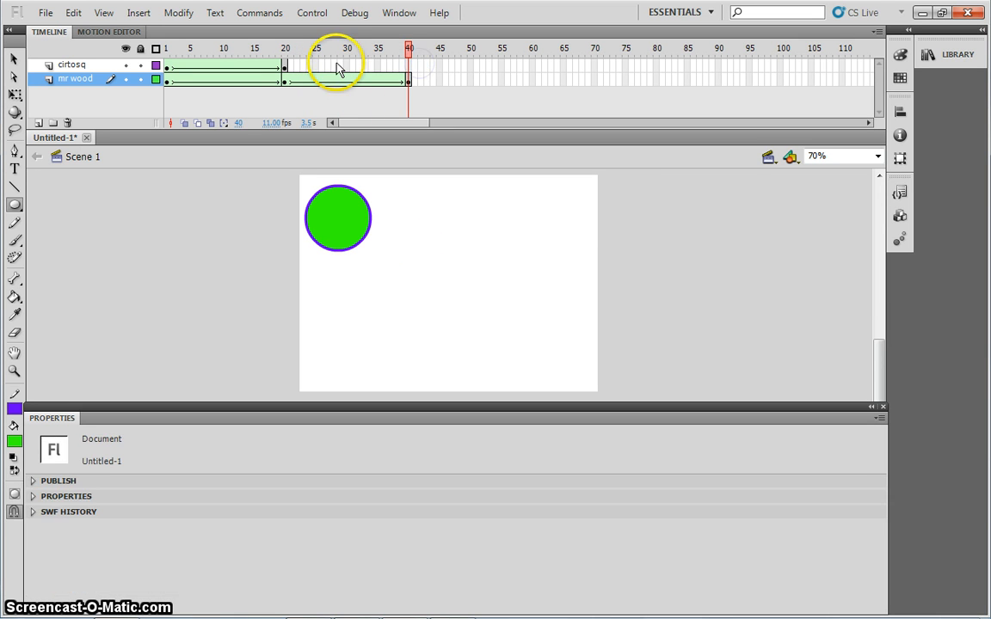
Insert a keyframe at frame 40 of the cirtosq layer and delete the square from it.
click(282, 46)
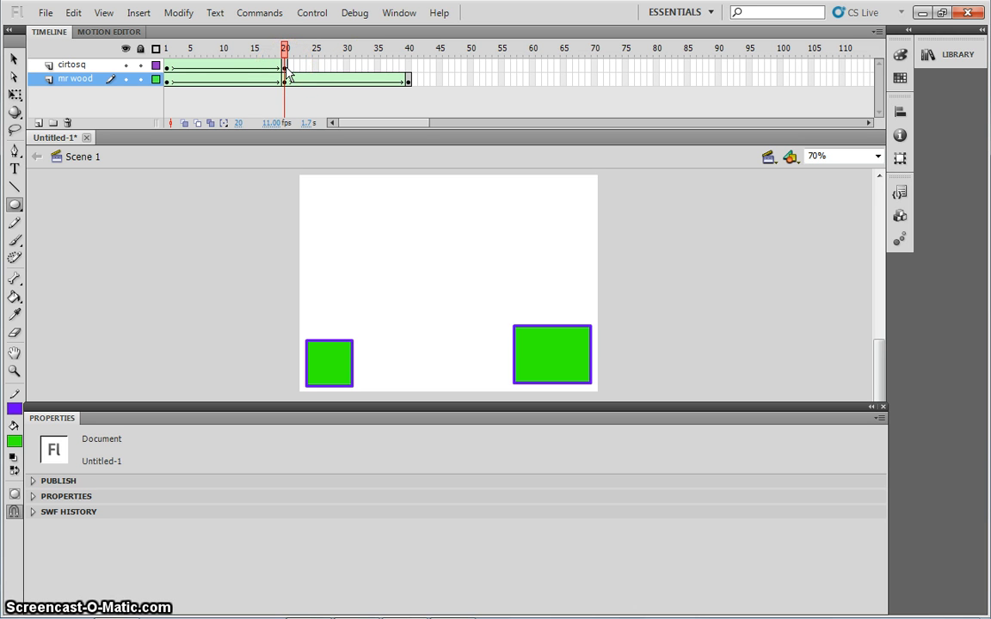
click(408, 67)
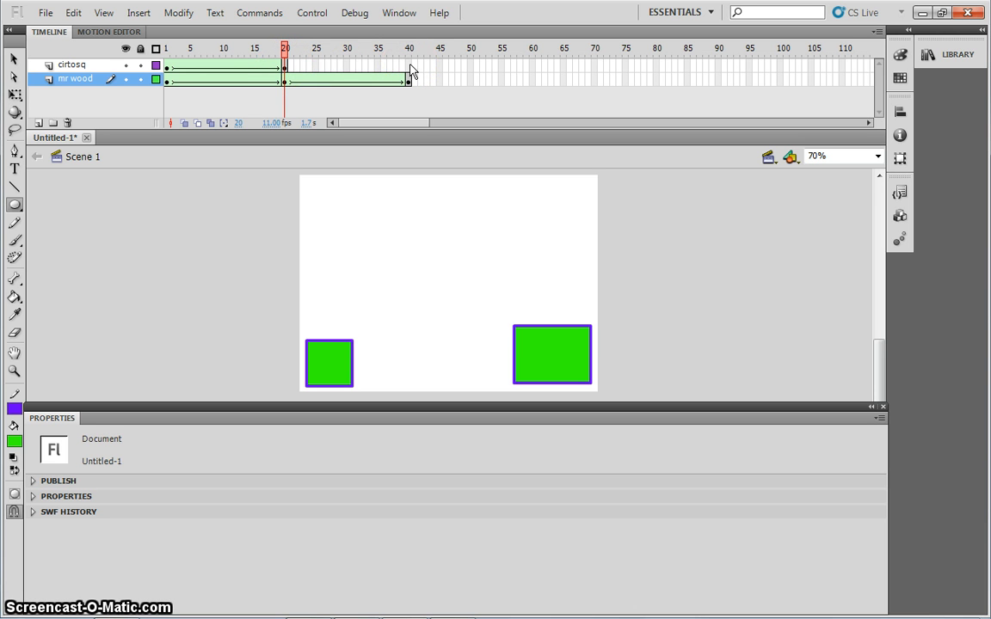
right_click(409, 66)
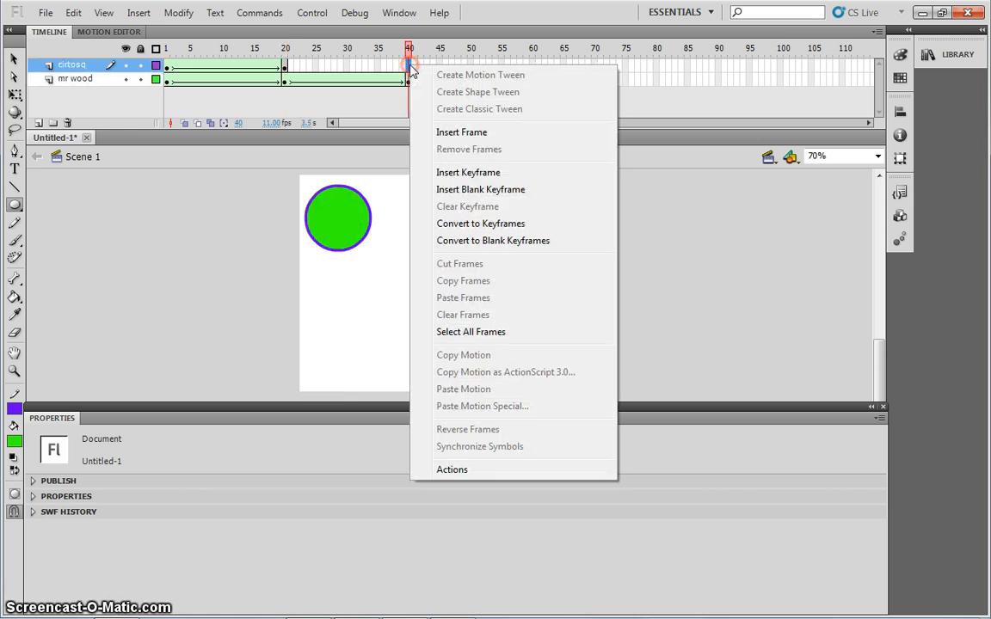
click(468, 173)
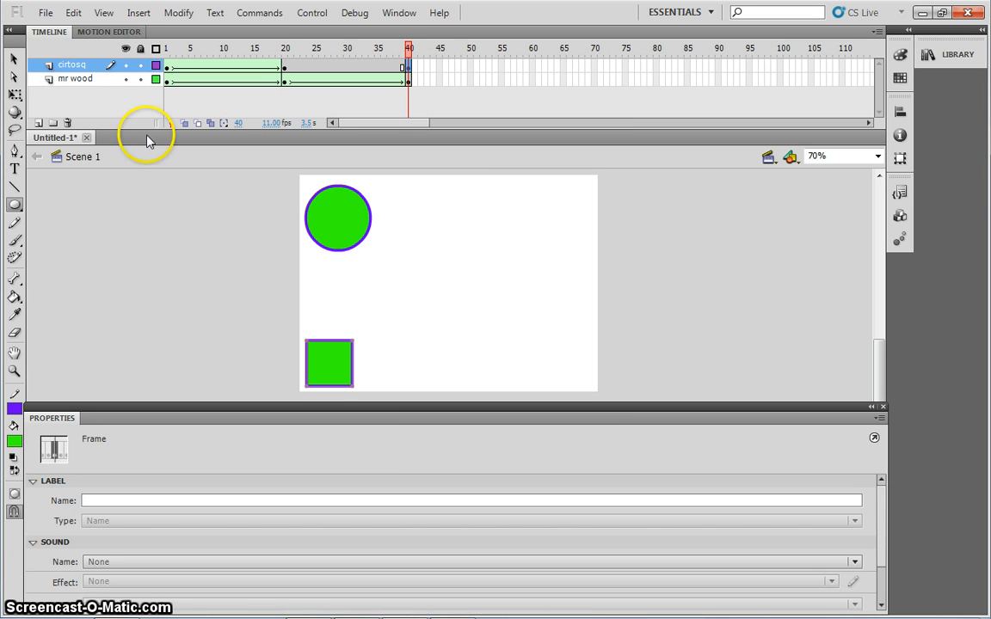
click(14, 59)
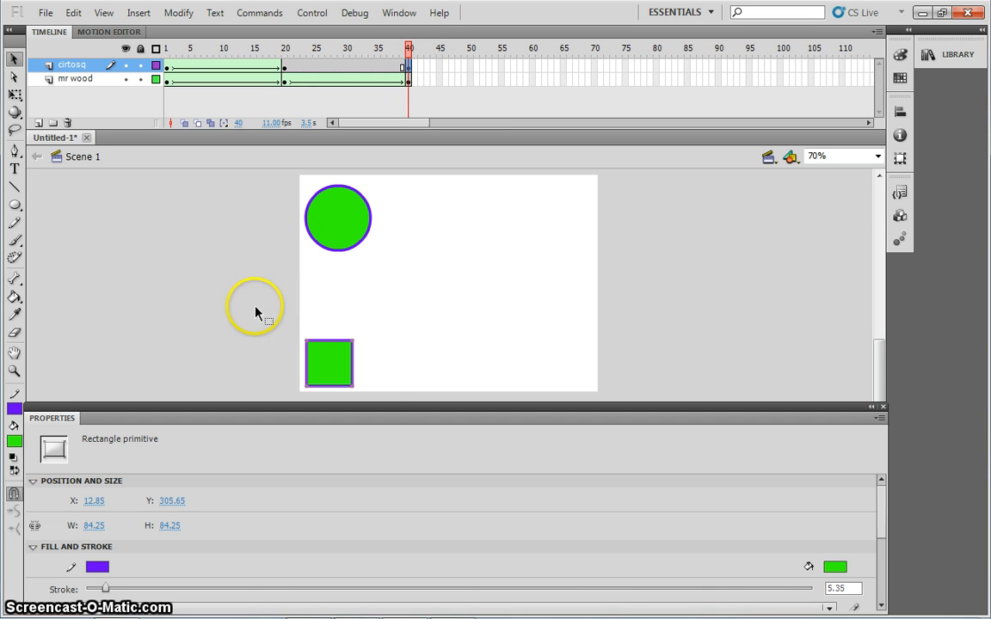
drag(254, 312, 391, 410)
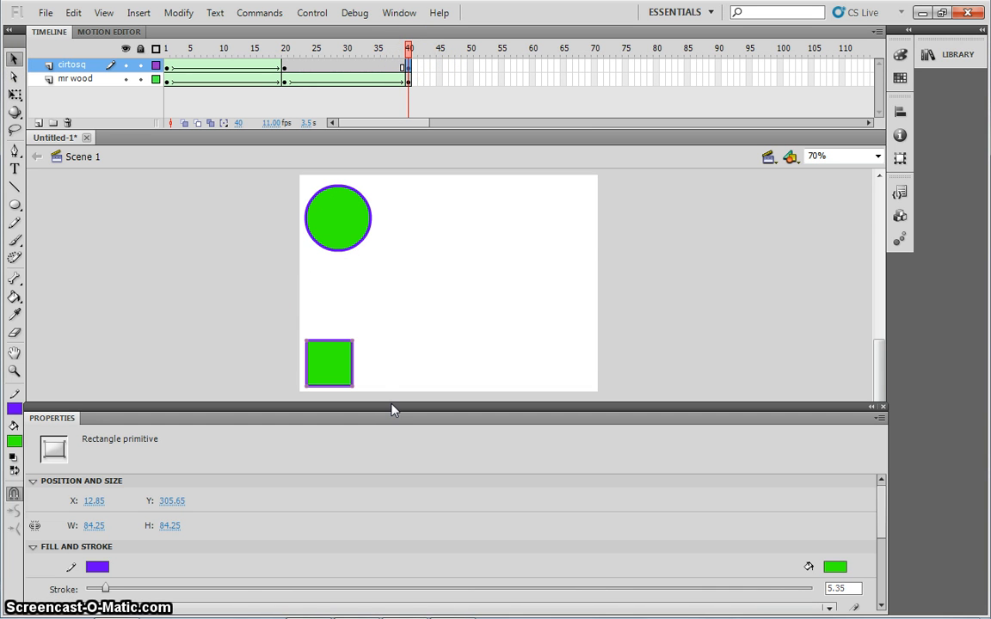
key(Delete)
Draw a pentagon about 106 by 110 with the PolyStar tool at the stage's upper edge on frame 40, keeping the purple stroke and green fill.
click(17, 207)
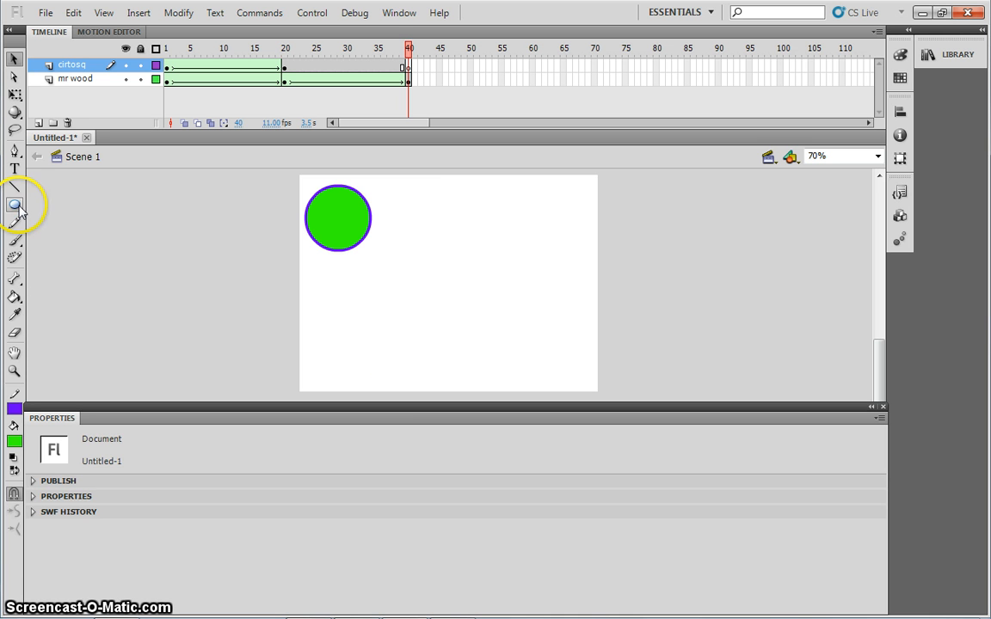
drag(19, 209, 84, 273)
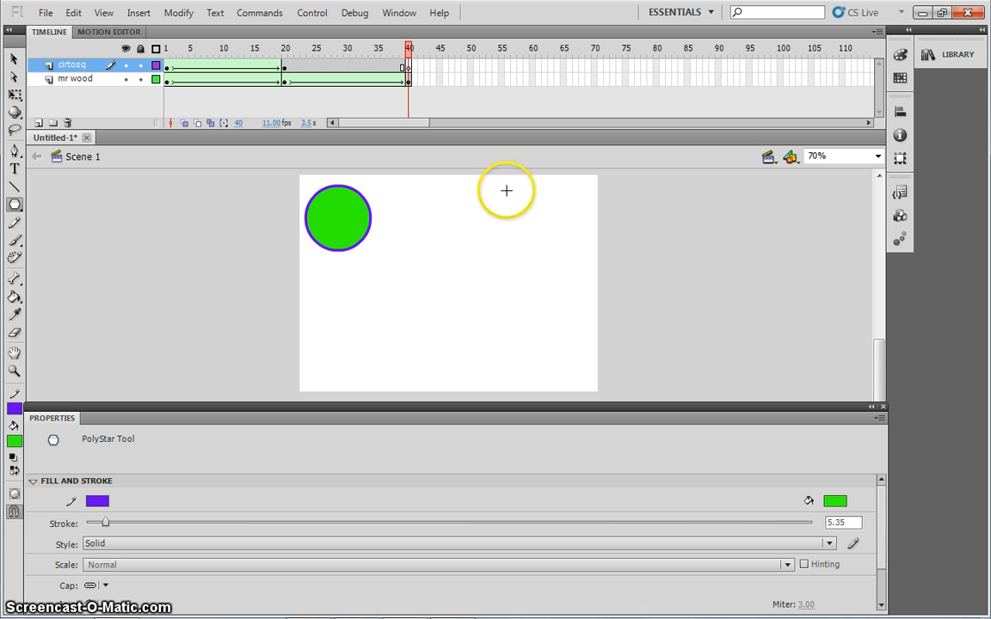
drag(503, 190, 531, 209)
click(13, 59)
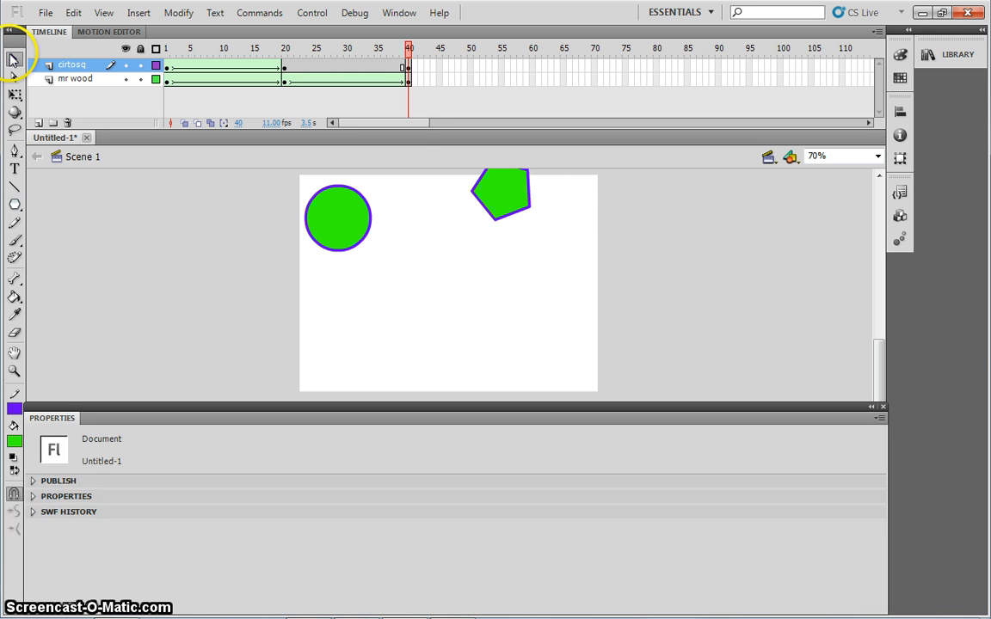
Try selecting the pentagon's fill and outline together, clearing the selection each time.
double_click(496, 199)
click(684, 226)
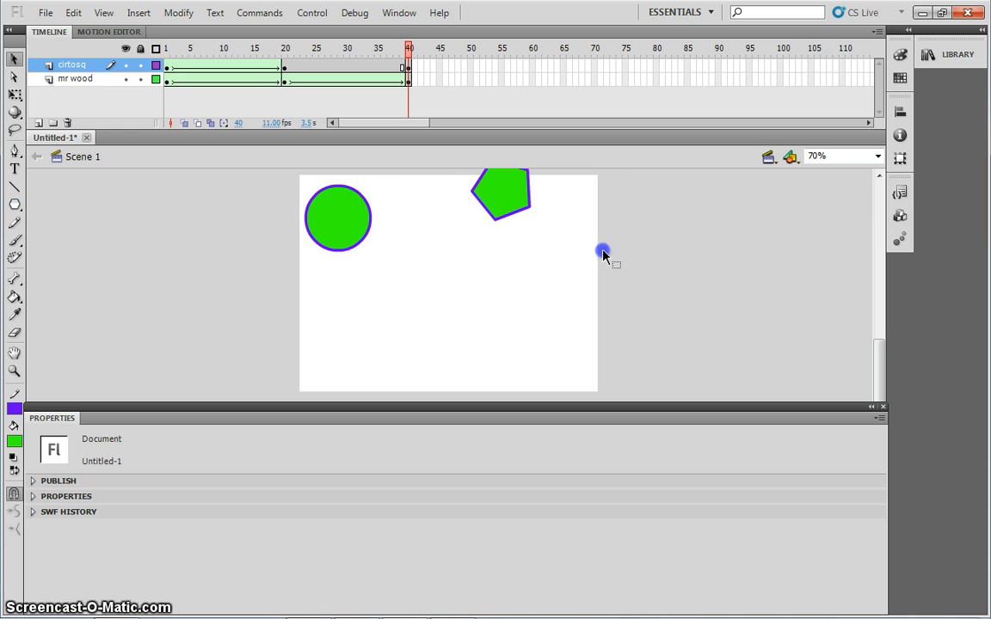
drag(602, 254, 442, 146)
click(626, 245)
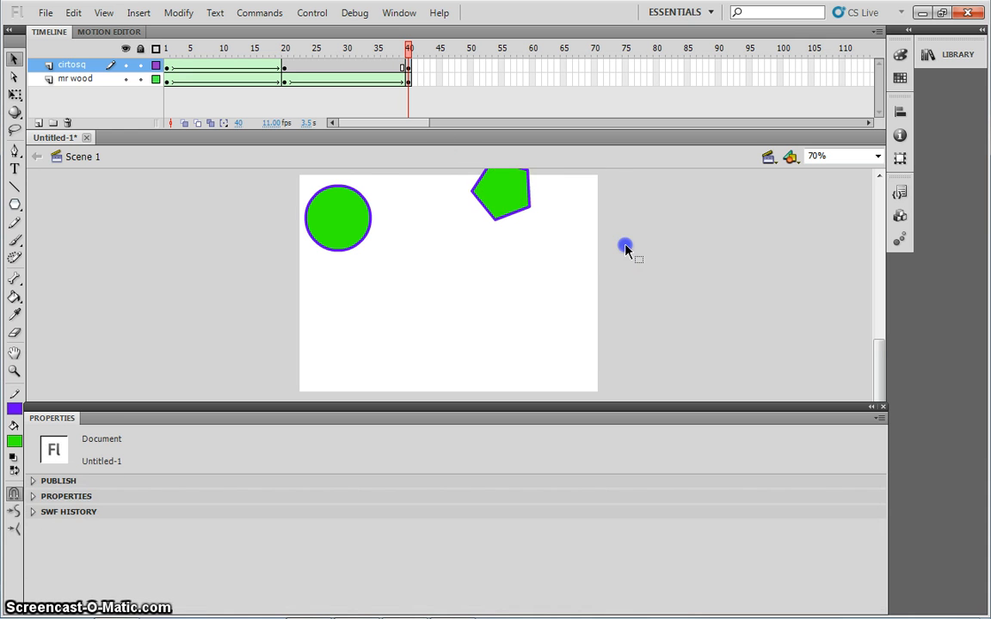
click(504, 195)
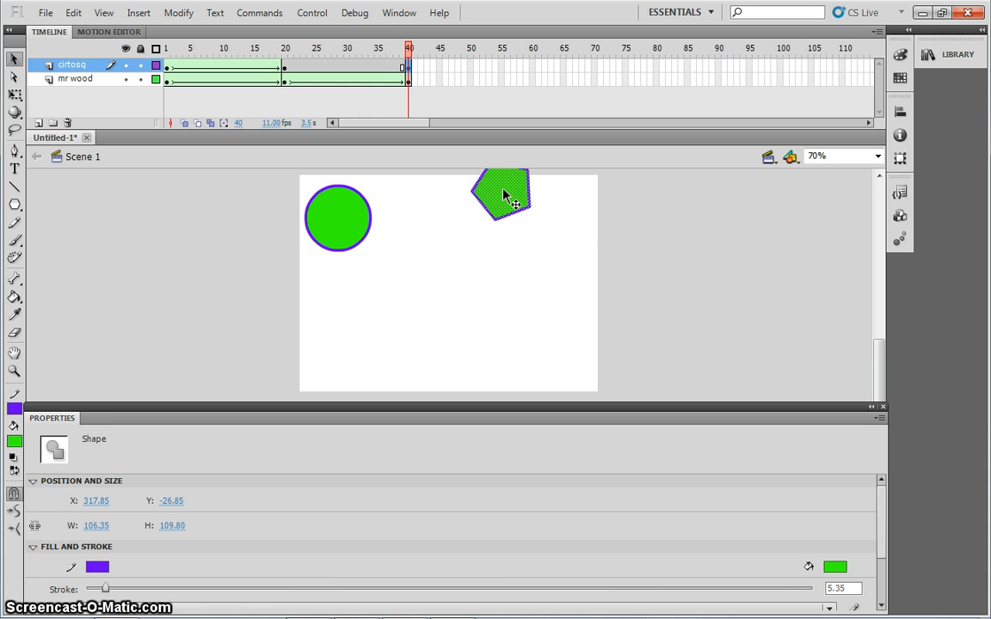
click(652, 230)
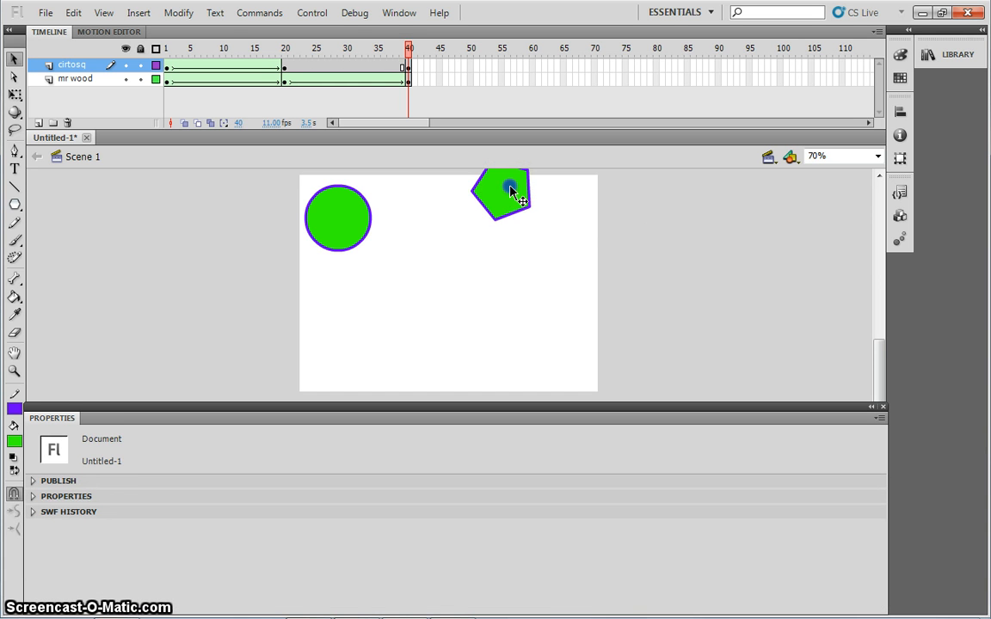
Try moving the pentagon's fill and its lower edge separately, undoing each move.
drag(510, 191, 579, 250)
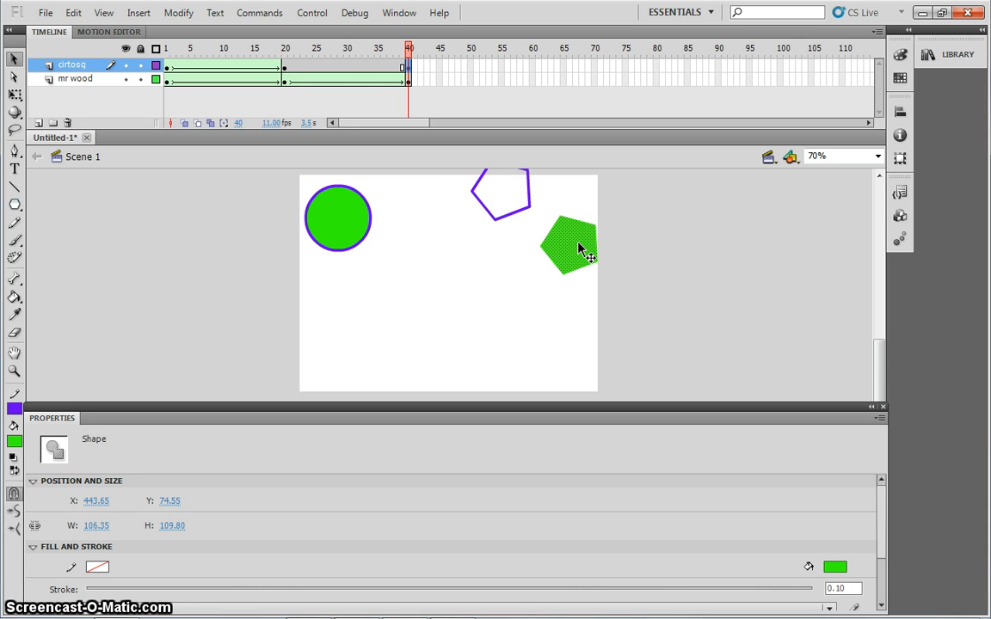
key(ctrl+z)
click(580, 247)
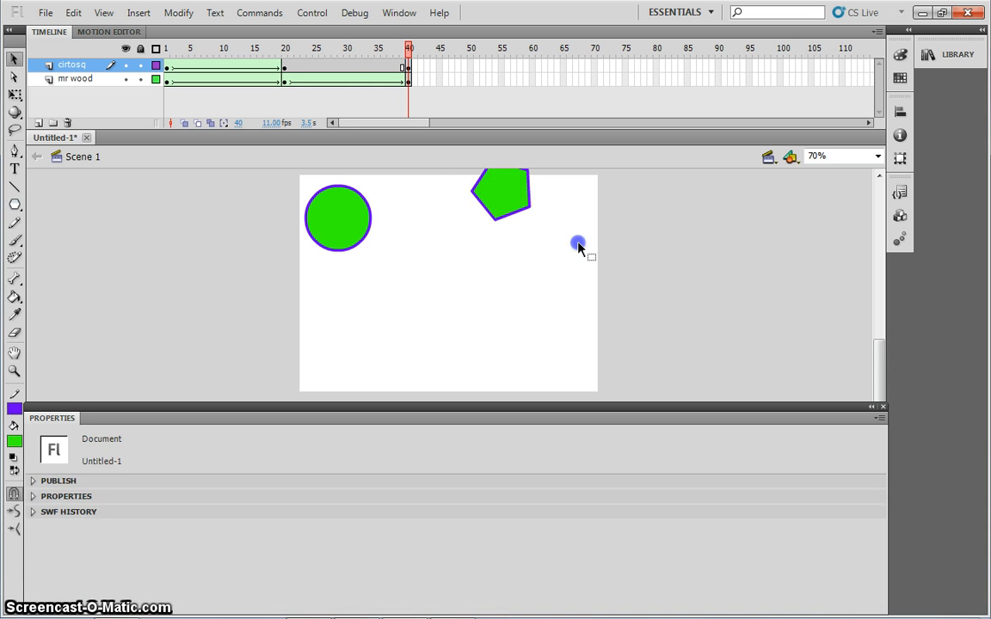
click(522, 219)
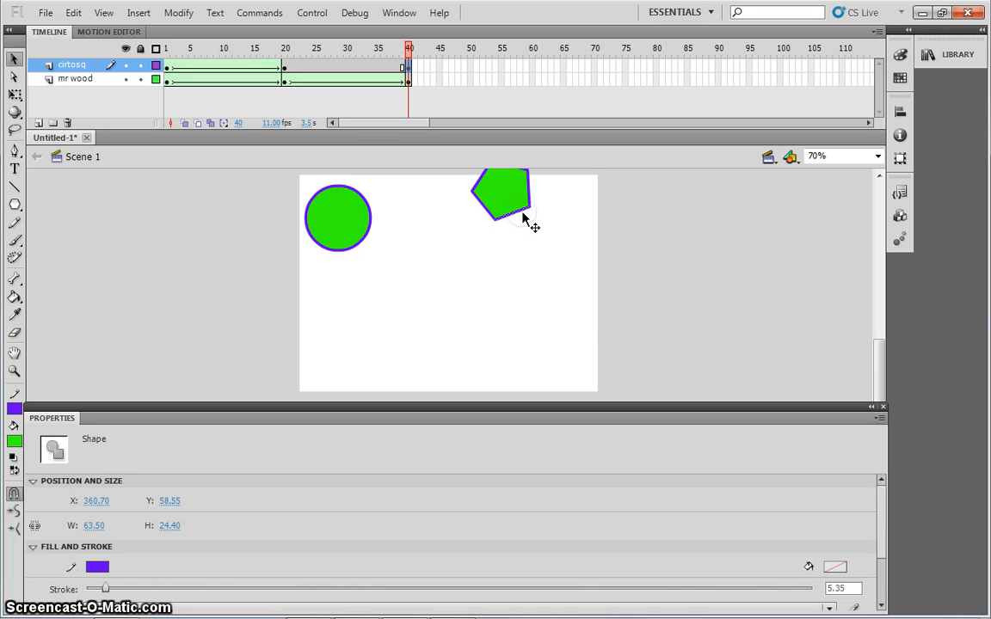
drag(522, 218, 526, 222)
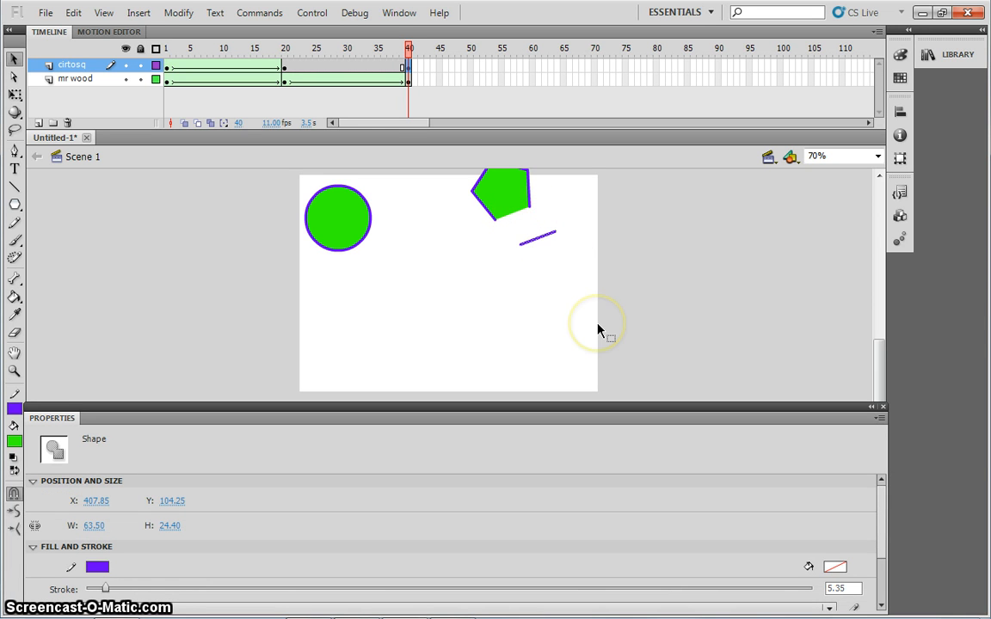
key(ctrl+z)
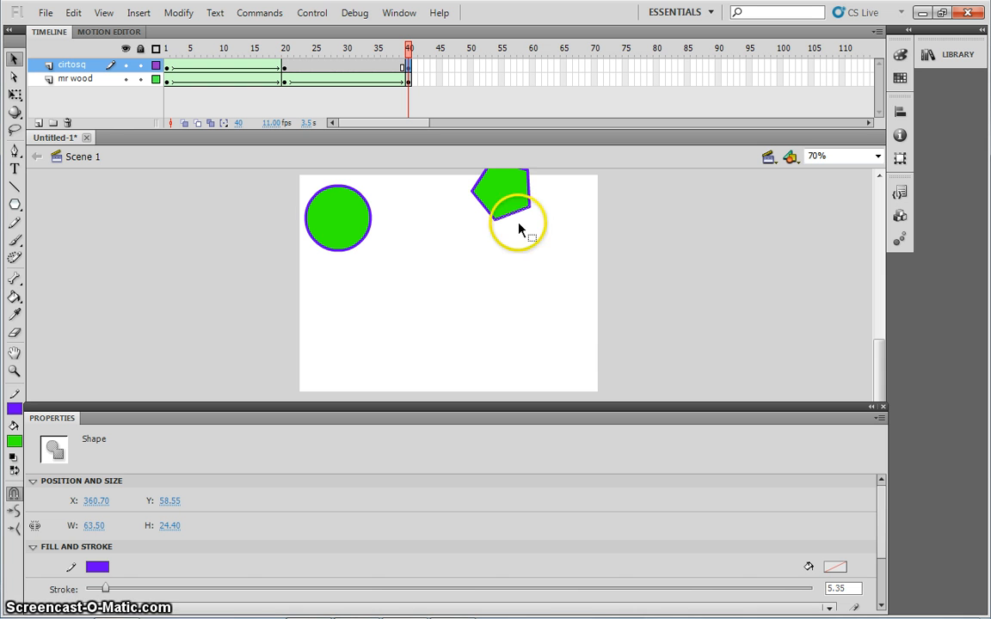
Move the whole pentagon, fill and outline together, into the stage's upper-right corner at about X 419, Y 20.
click(508, 189)
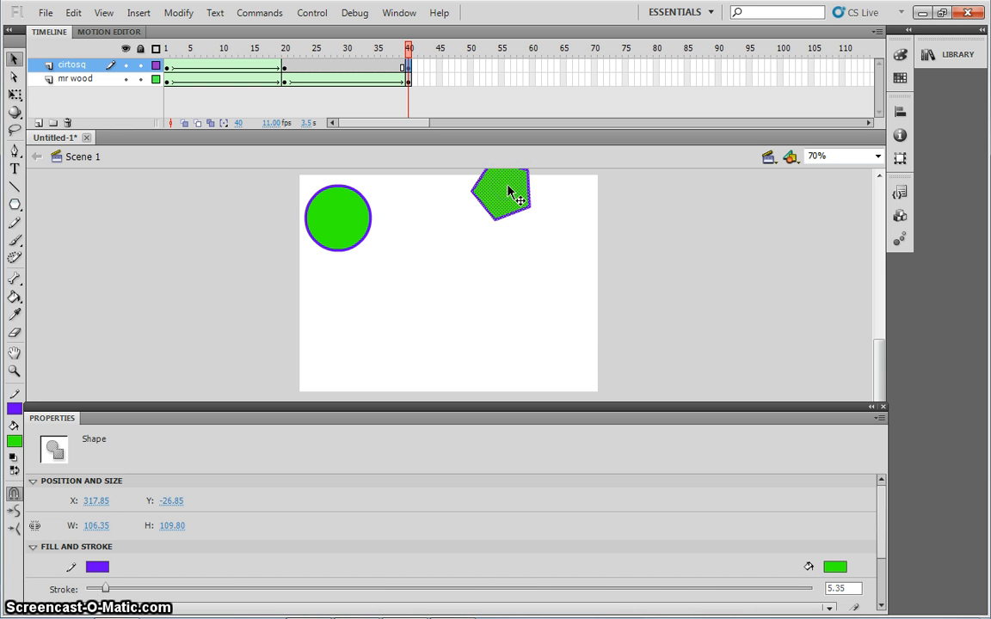
drag(508, 189, 563, 217)
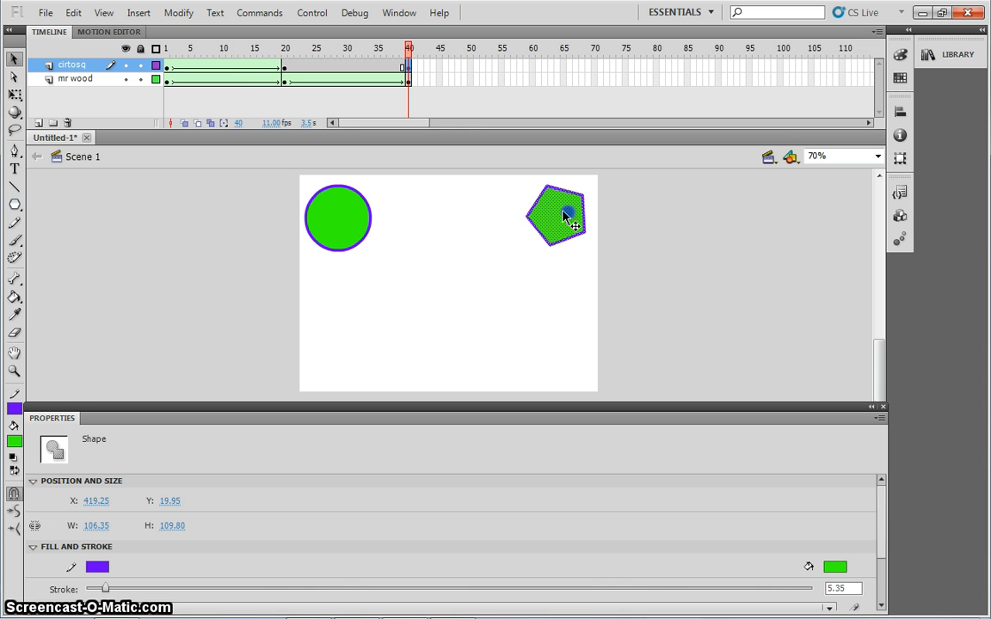
Create a shape tween between frames 20 and 40 of the cirtosq layer.
click(286, 69)
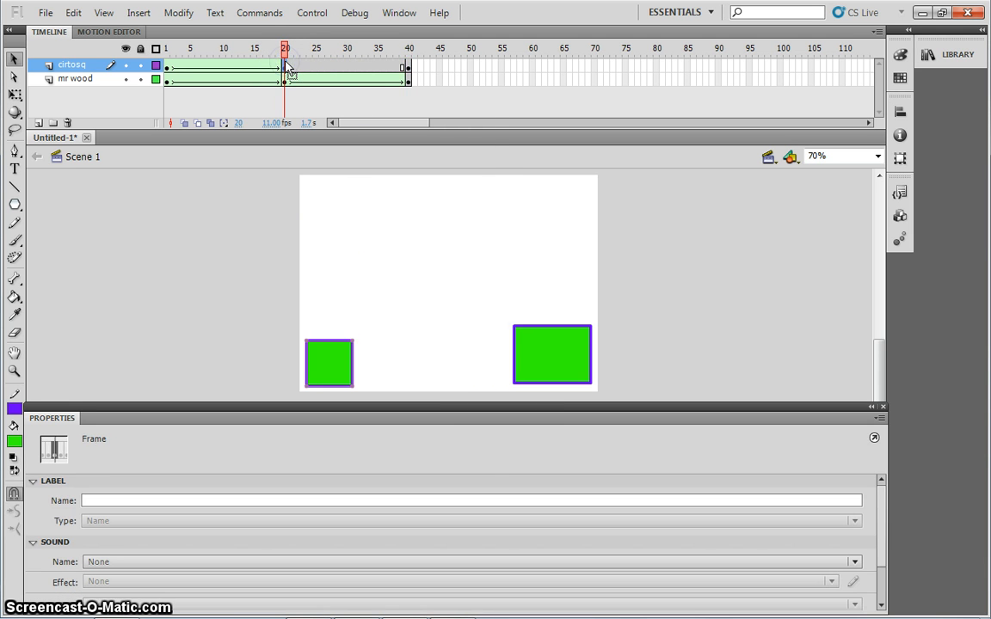
right_click(286, 68)
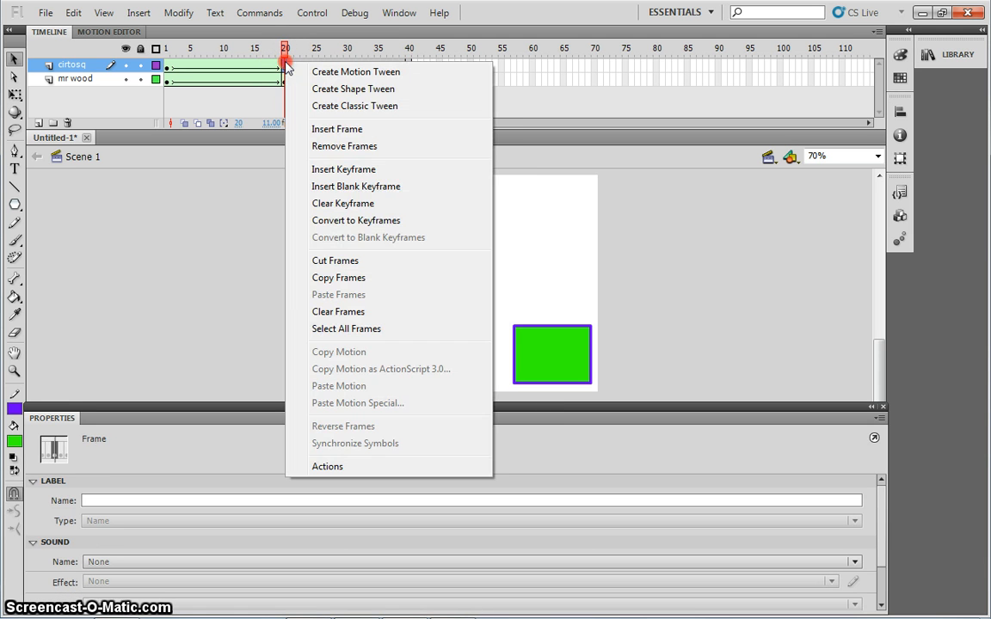
click(333, 89)
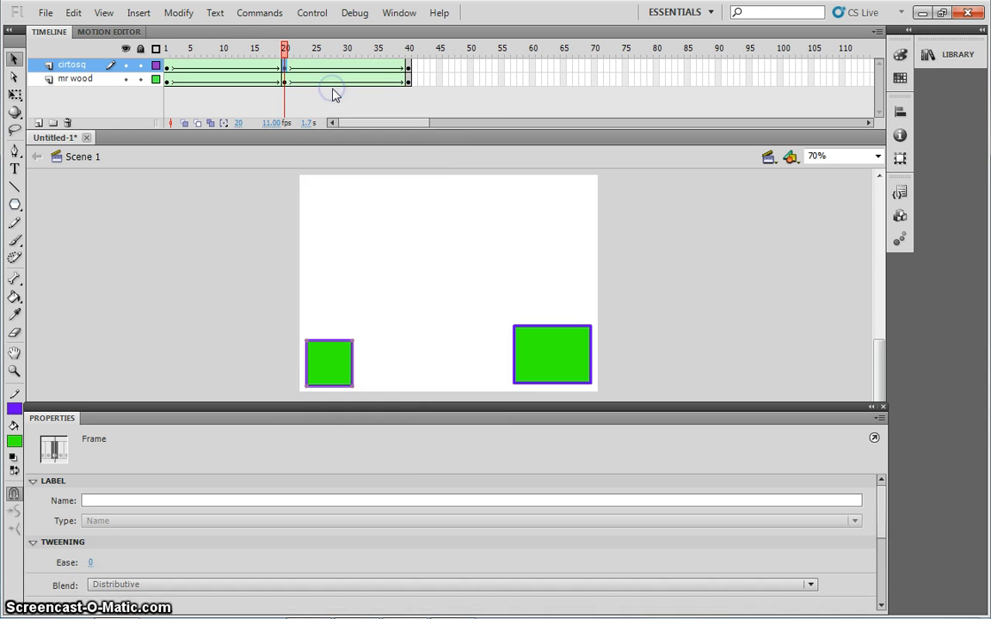
Play the whole animation twice from frame 1 to preview both layers' tweens.
click(168, 49)
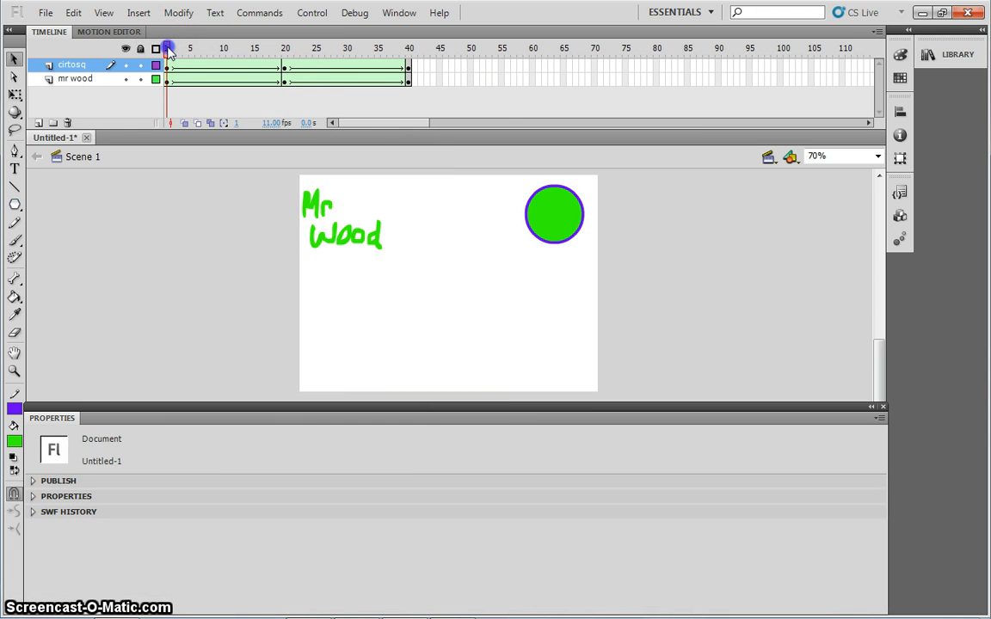
key(Return)
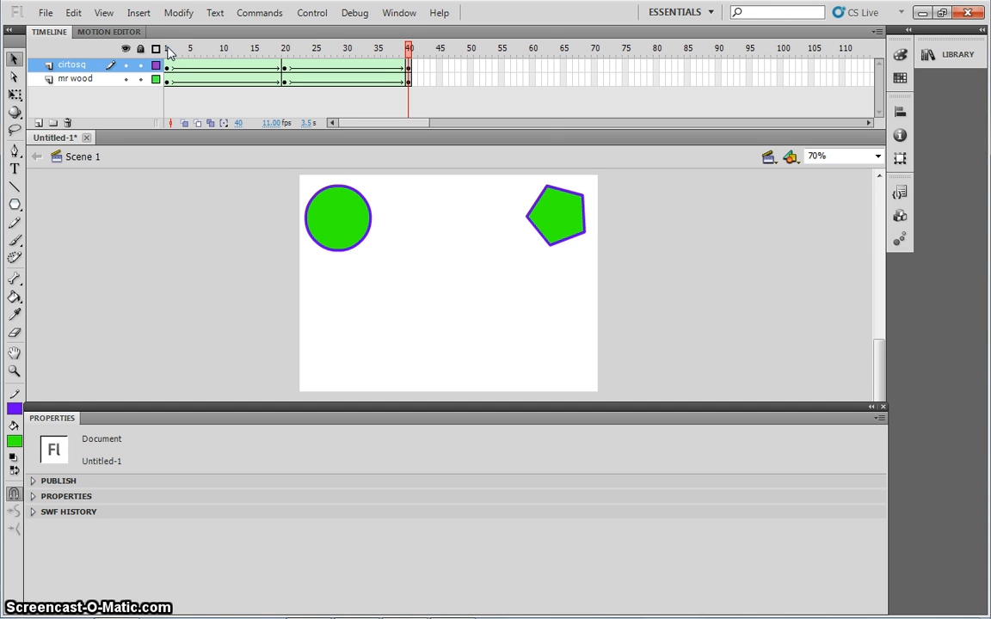
click(169, 49)
click(311, 13)
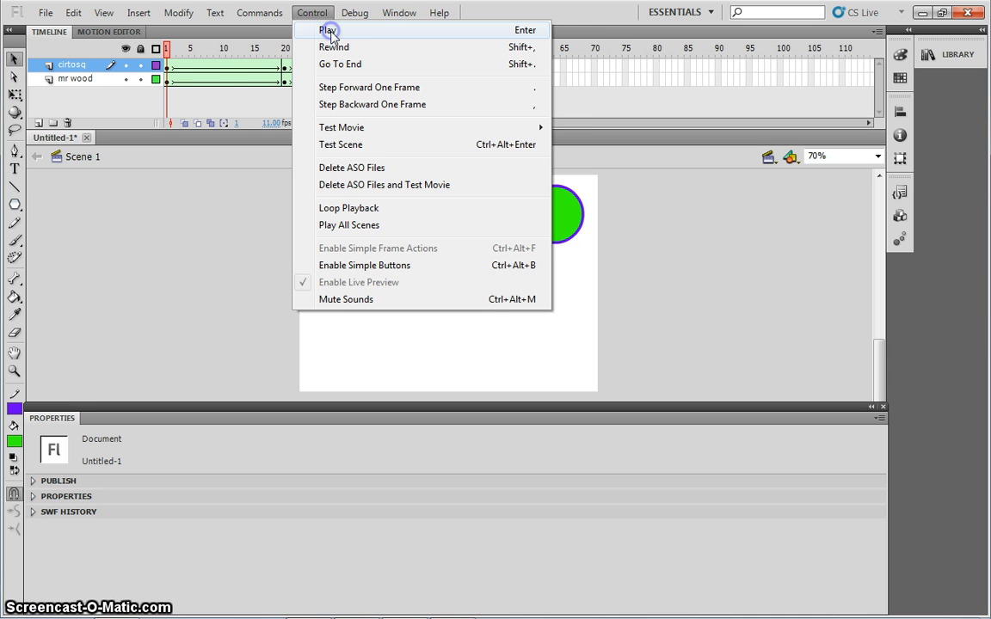
click(328, 31)
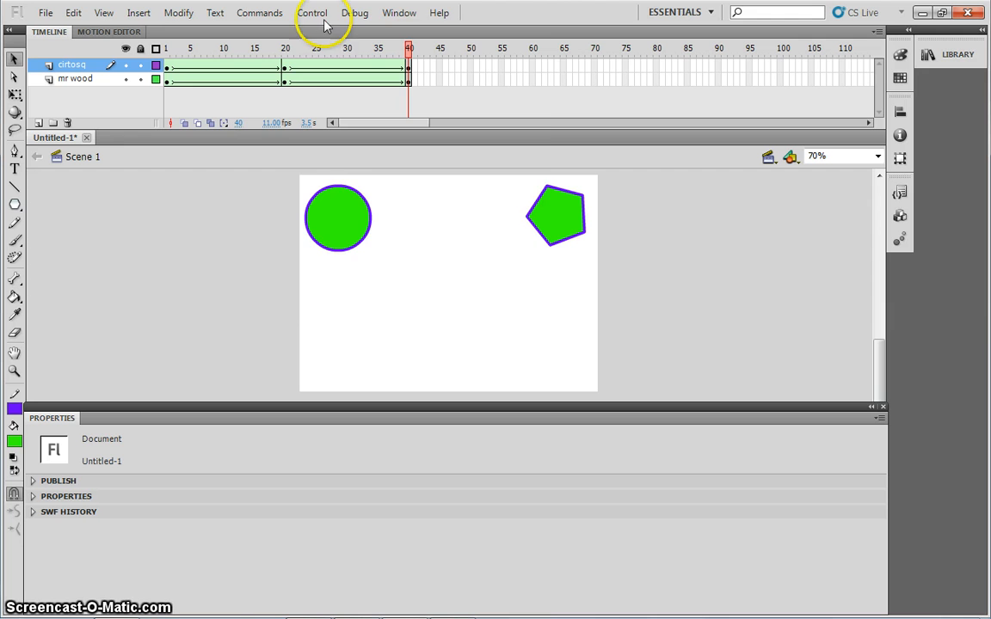
Test the movie in Flash Professional and close the preview window.
click(317, 15)
mouse_move(386, 131)
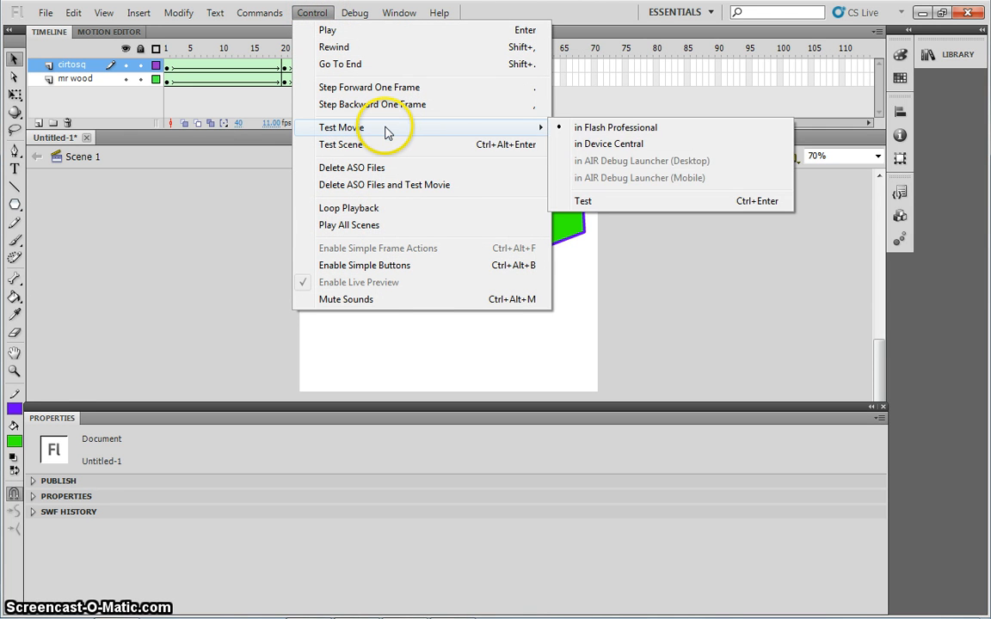
click(595, 129)
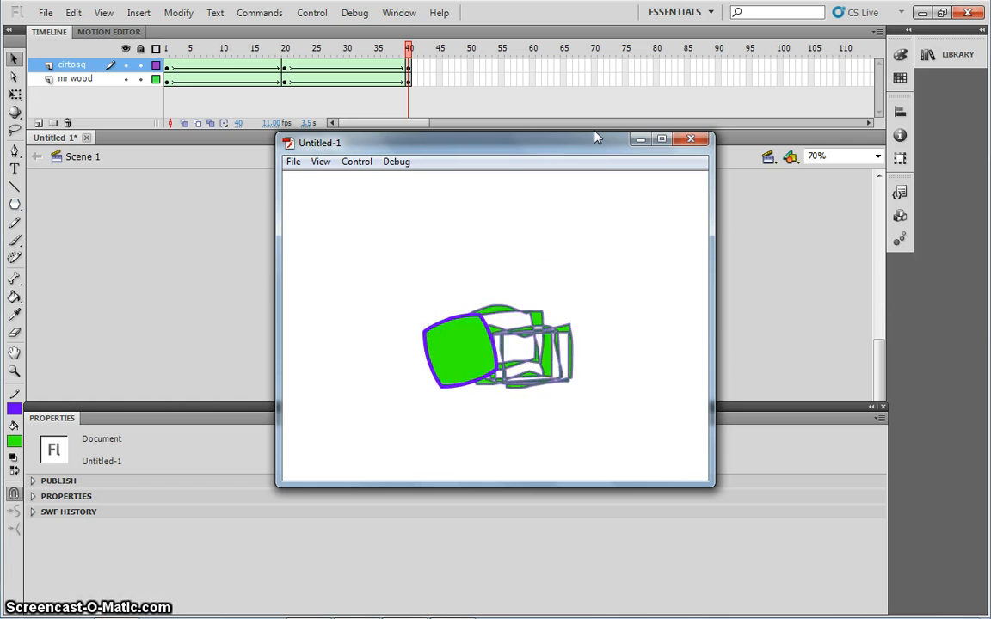
click(691, 140)
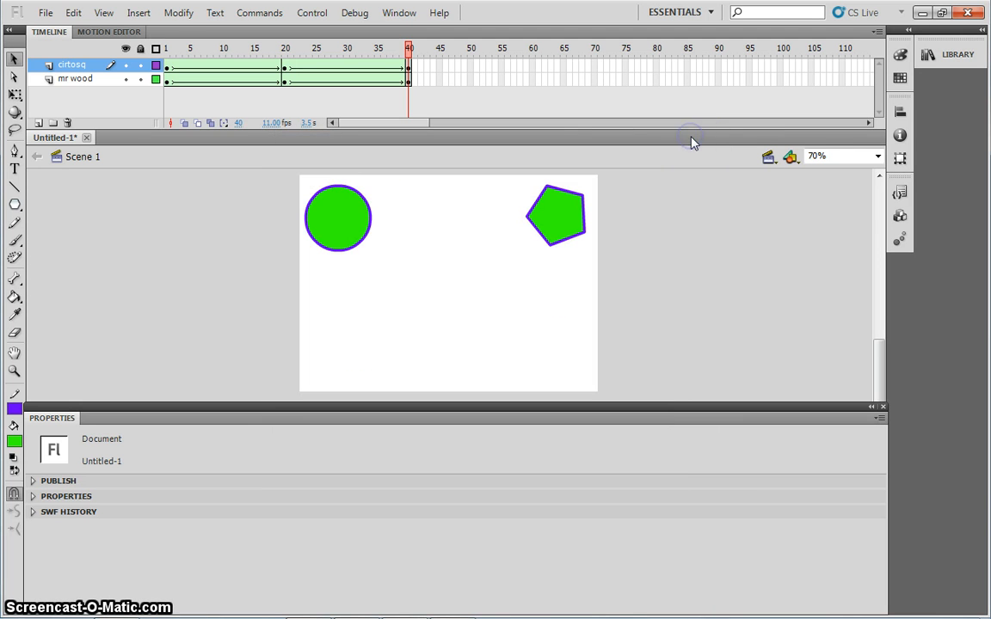